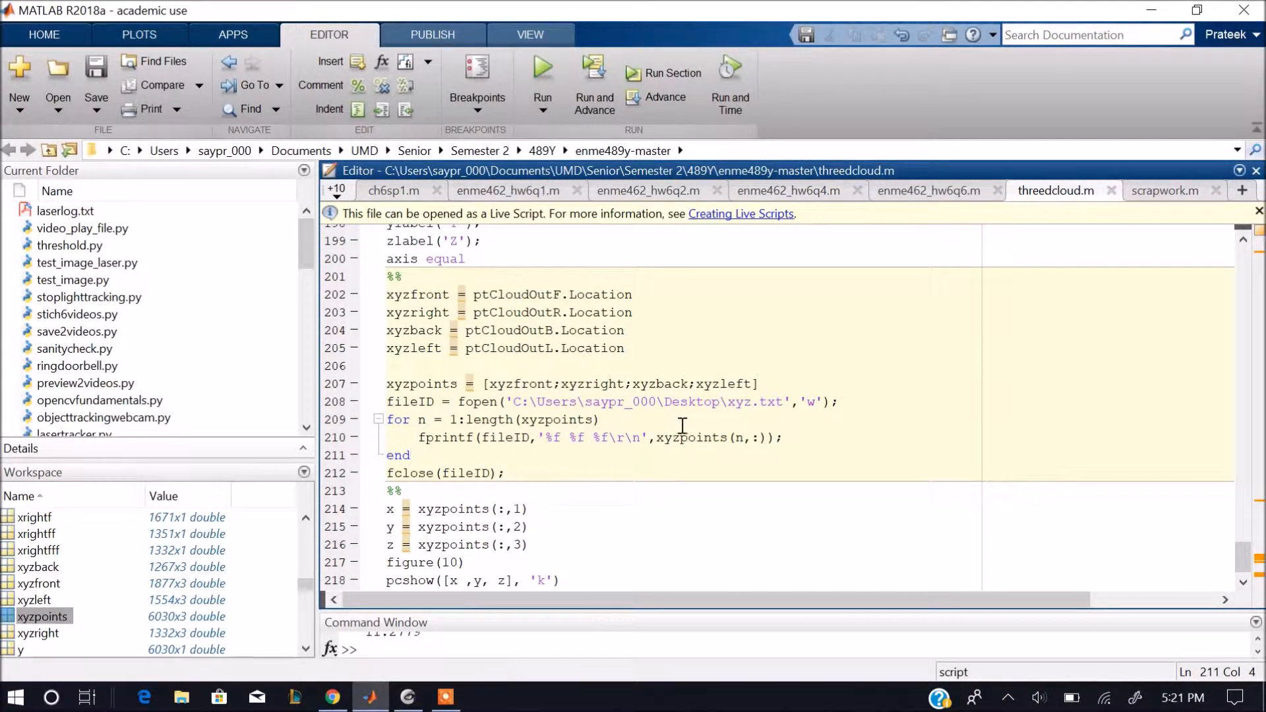
Run the script section that combines the four point clouds into xyzpoints and writes them to xyz.txt on the desktop.
{"action": "left_click", "coordinate": [703, 365]}
{"action": "left_click", "coordinate": [667, 78]}
{"action": "scroll", "coordinate": [820, 394], "scroll_direction": "down", "scroll_amount": 1}
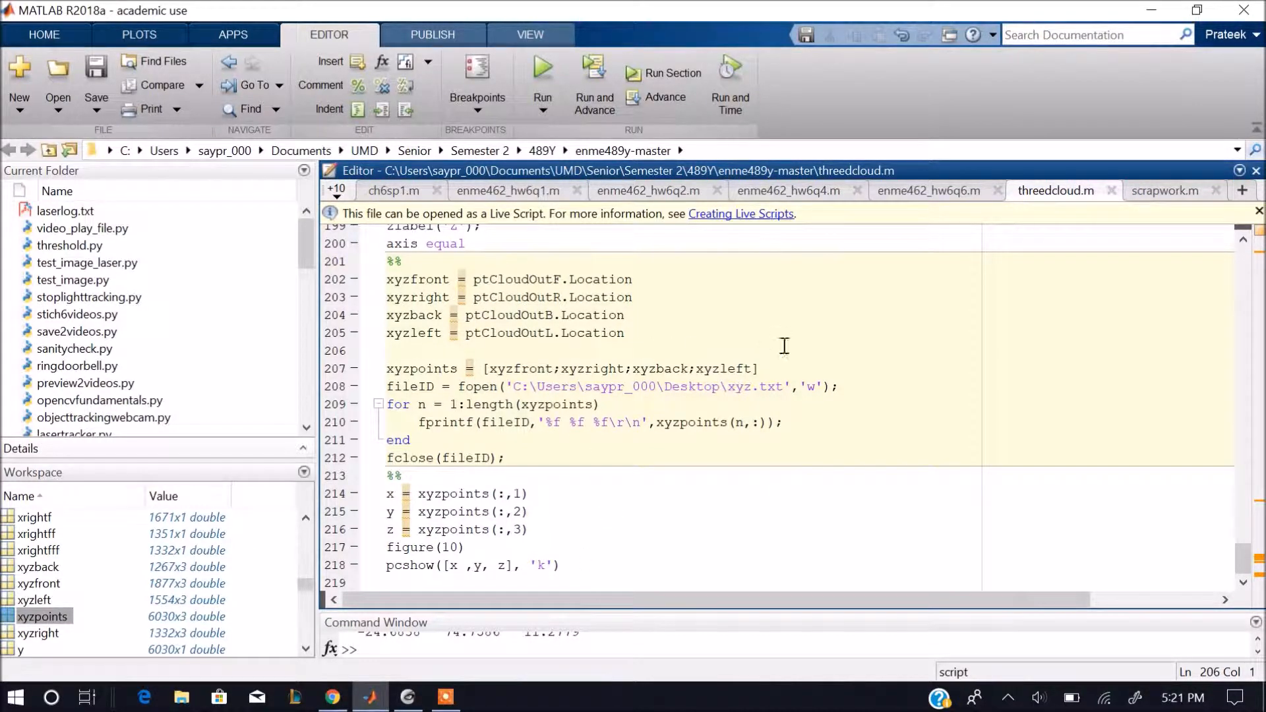
Run the section that plots xyzpoints in figure 10, inspect the 3D point cloud from another angle, and close the figure.
{"action": "left_click", "coordinate": [655, 539]}
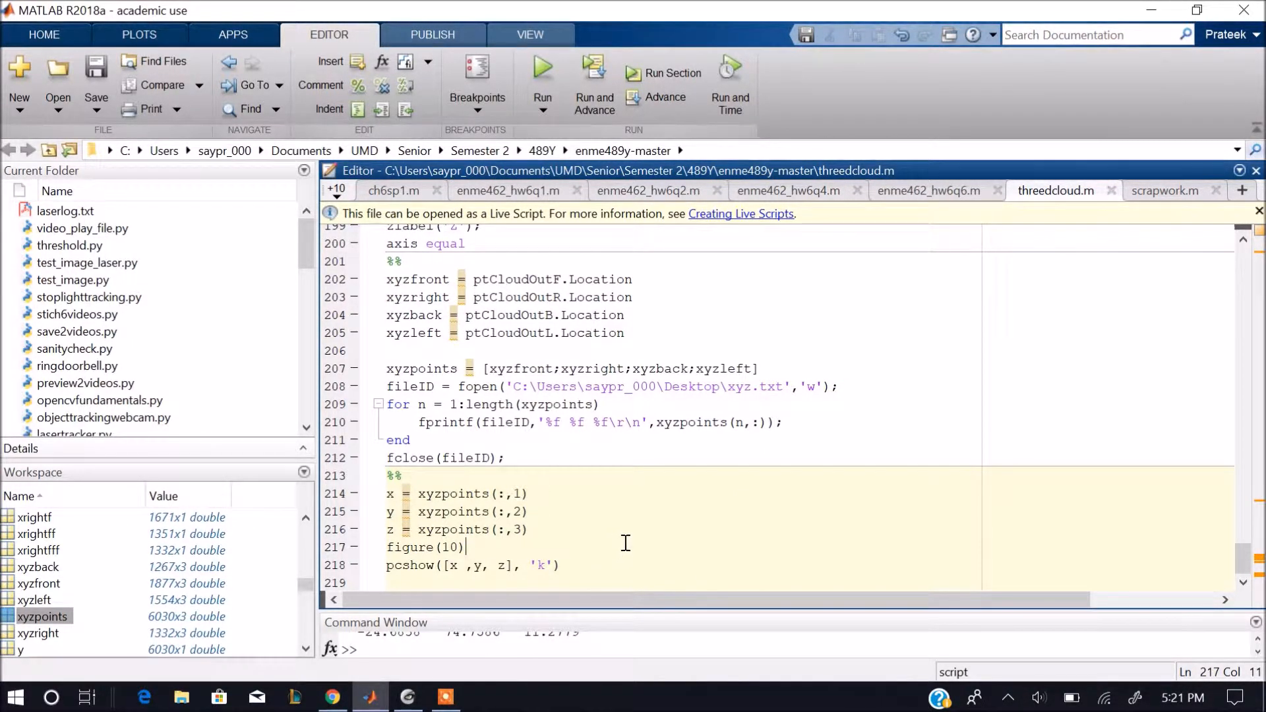
{"action": "left_click", "coordinate": [669, 73]}
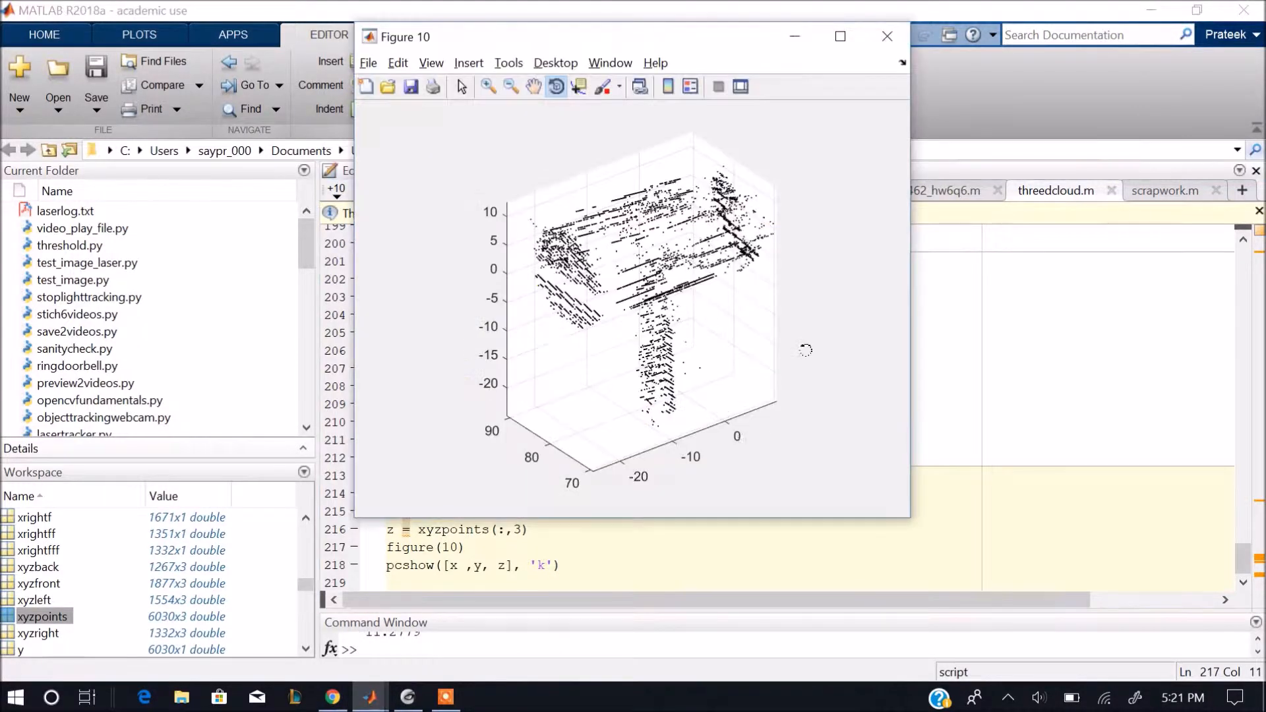
{"action": "left_click_drag", "start_coordinate": [627, 345], "coordinate": [718, 400]}
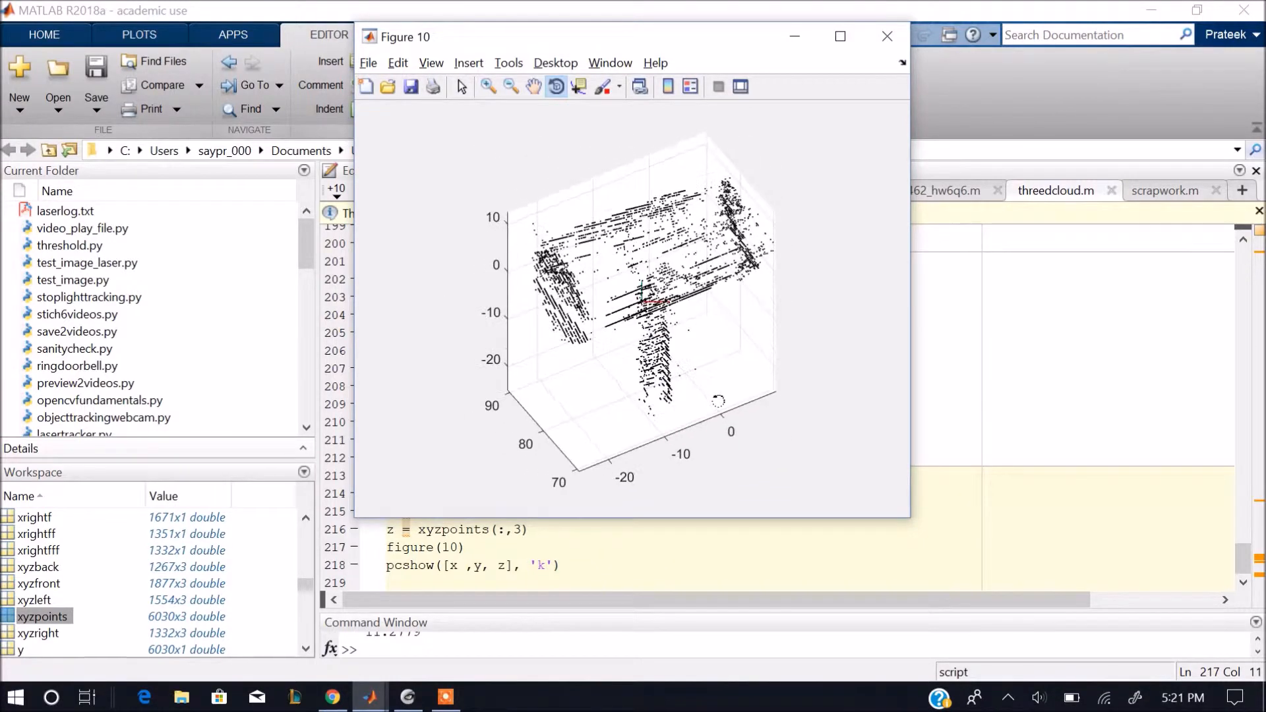
{"action": "left_click", "coordinate": [883, 42]}
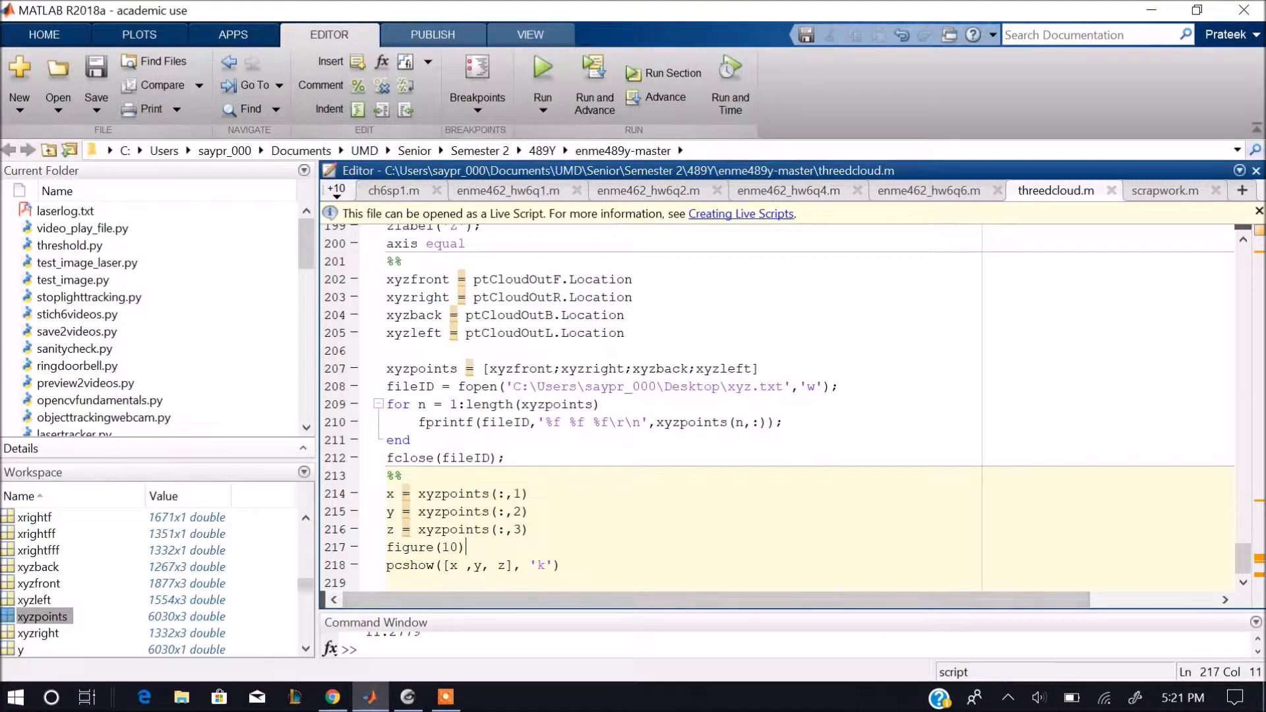
View the exported xyz file from the desktop, and open the xyzpoints variable in MATLAB to check its coordinates.
{"action": "key", "text": "super+d"}
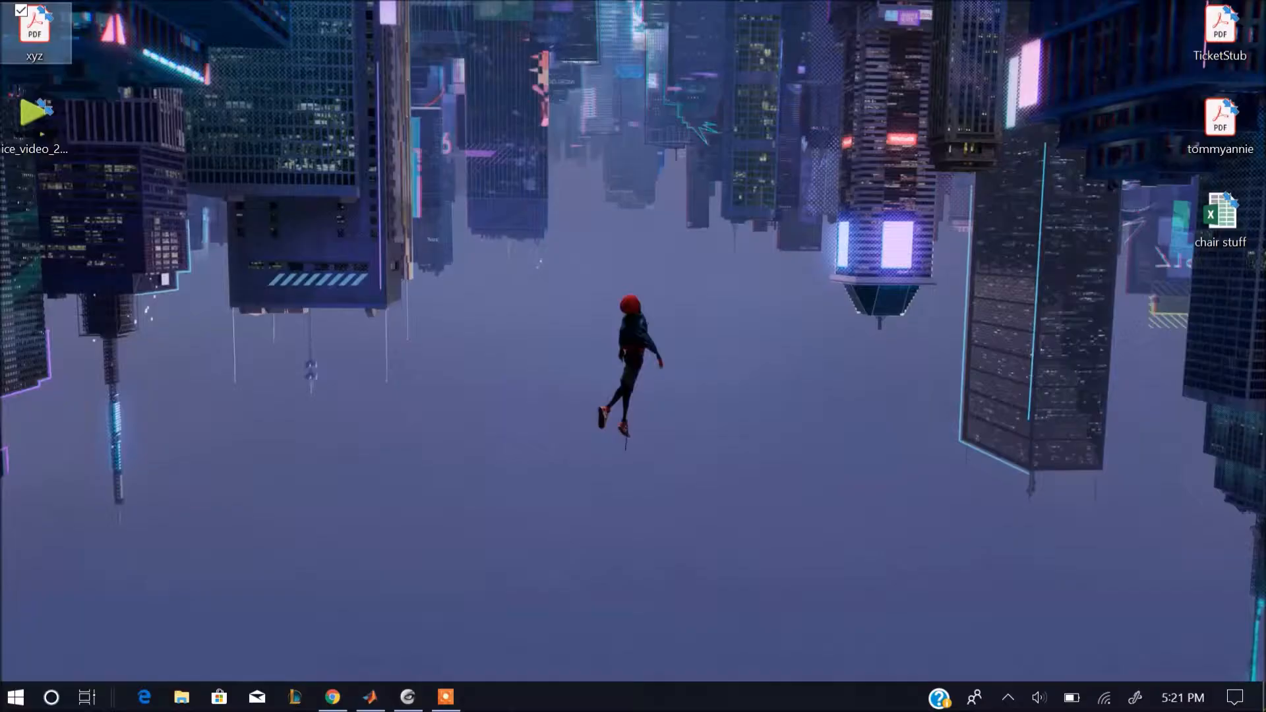
{"action": "double_click", "coordinate": [40, 30]}
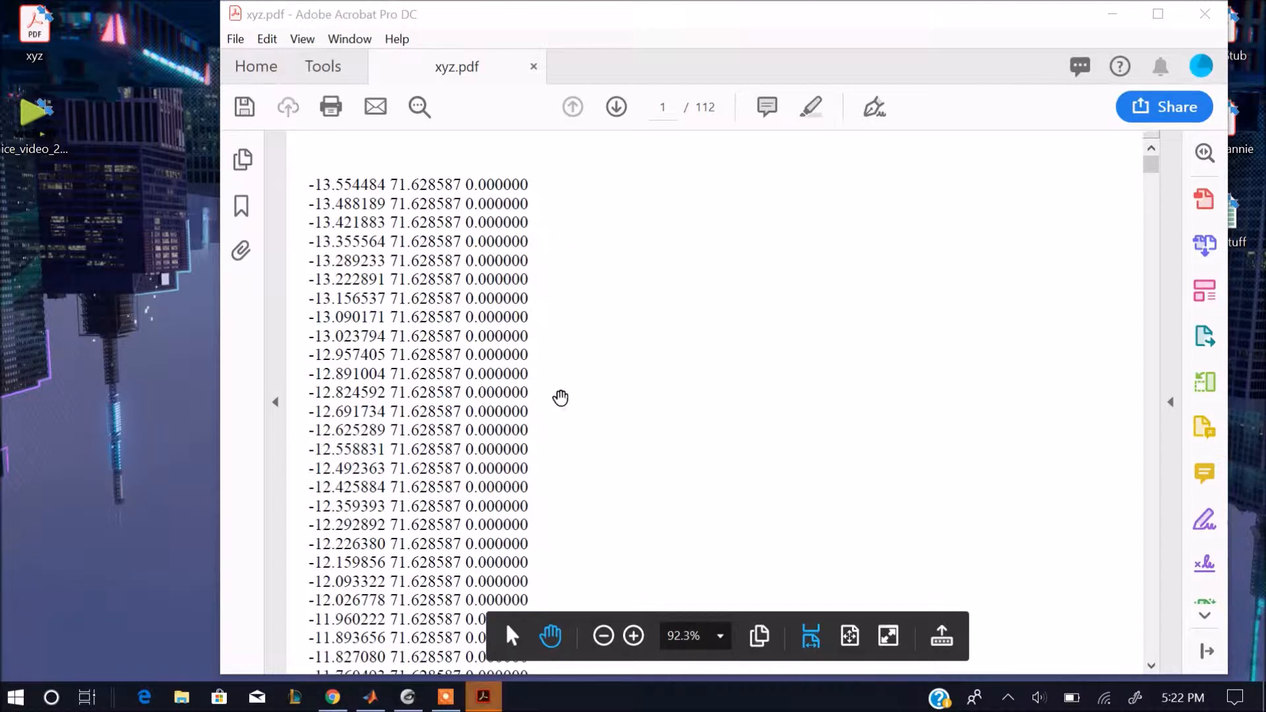
{"action": "left_click", "coordinate": [370, 697]}
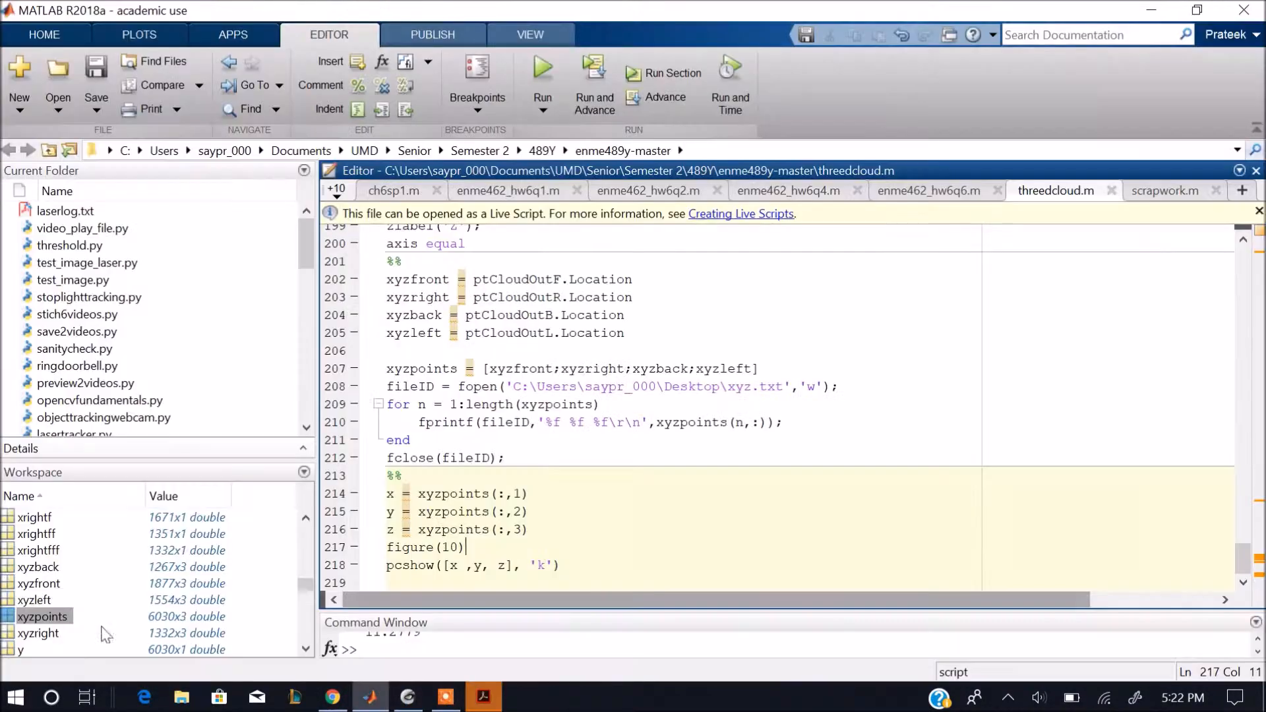
{"action": "double_click", "coordinate": [178, 617]}
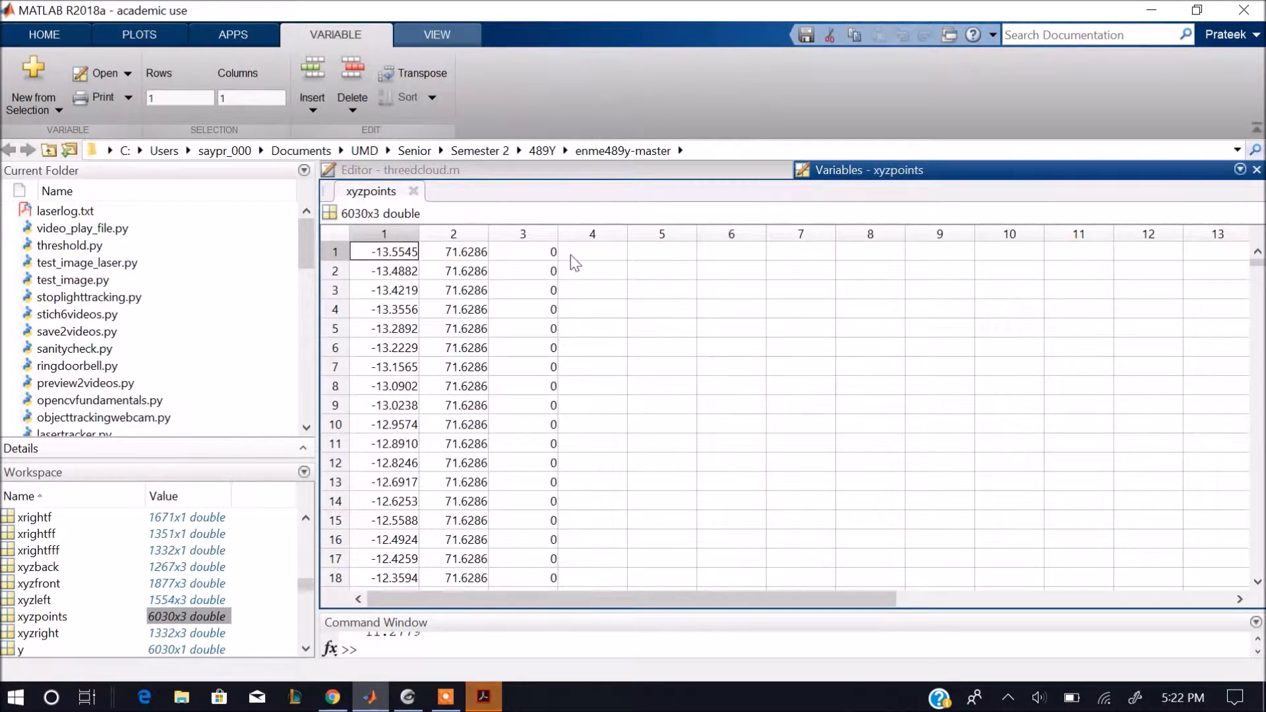
{"action": "key", "text": "alt+Tab"}
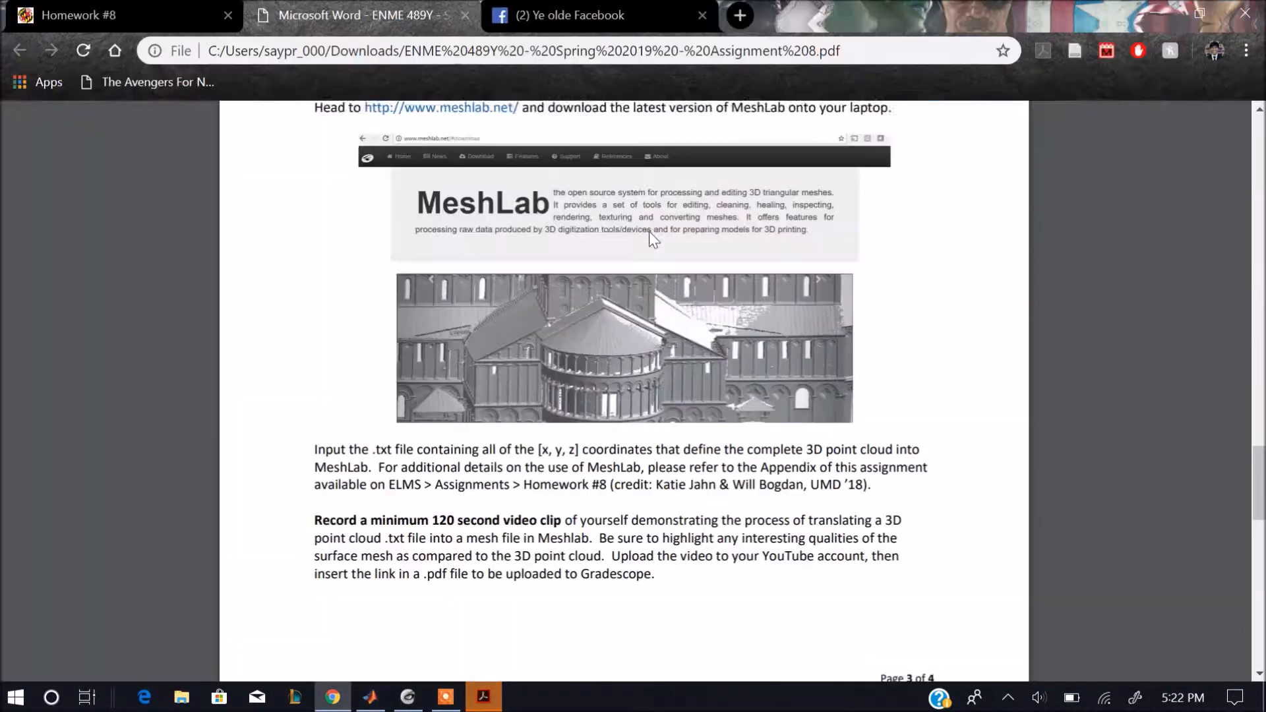
{"action": "key", "text": "alt+Tab"}
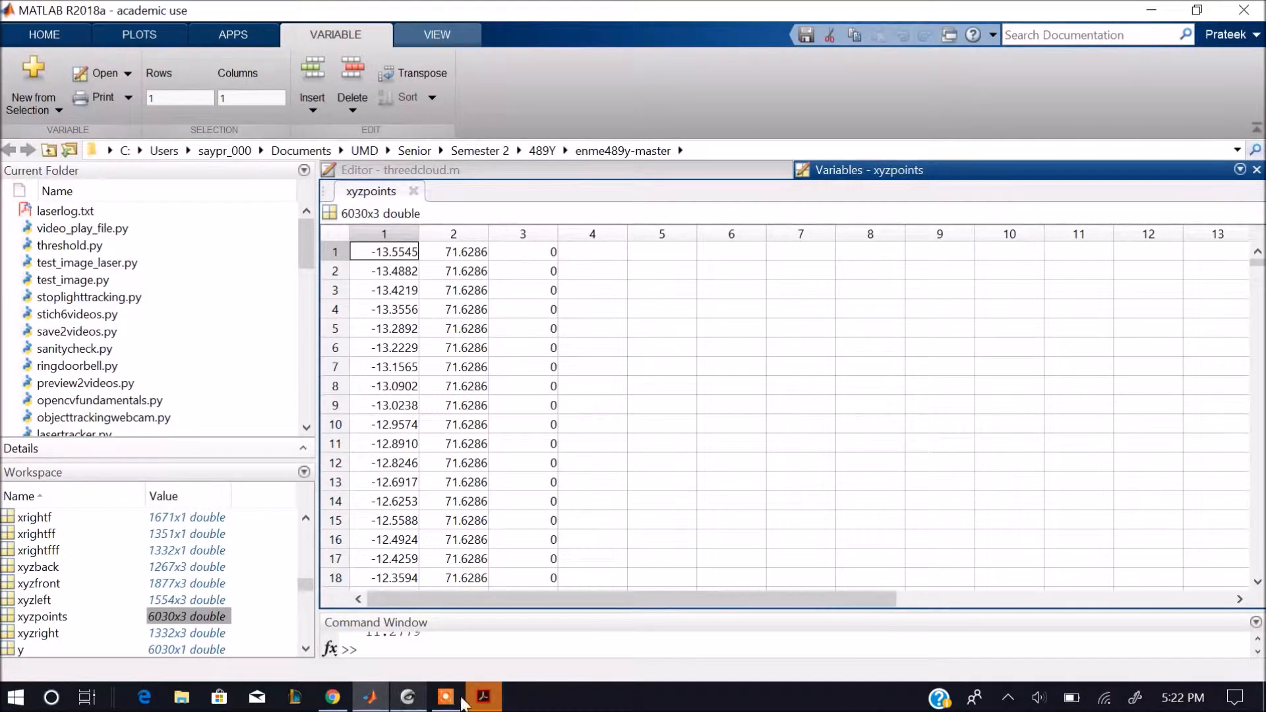
Compare the coordinates in xyz.pdf with the xyzpoints variable, and close the PDF without saving changes.
{"action": "left_click", "coordinate": [480, 699]}
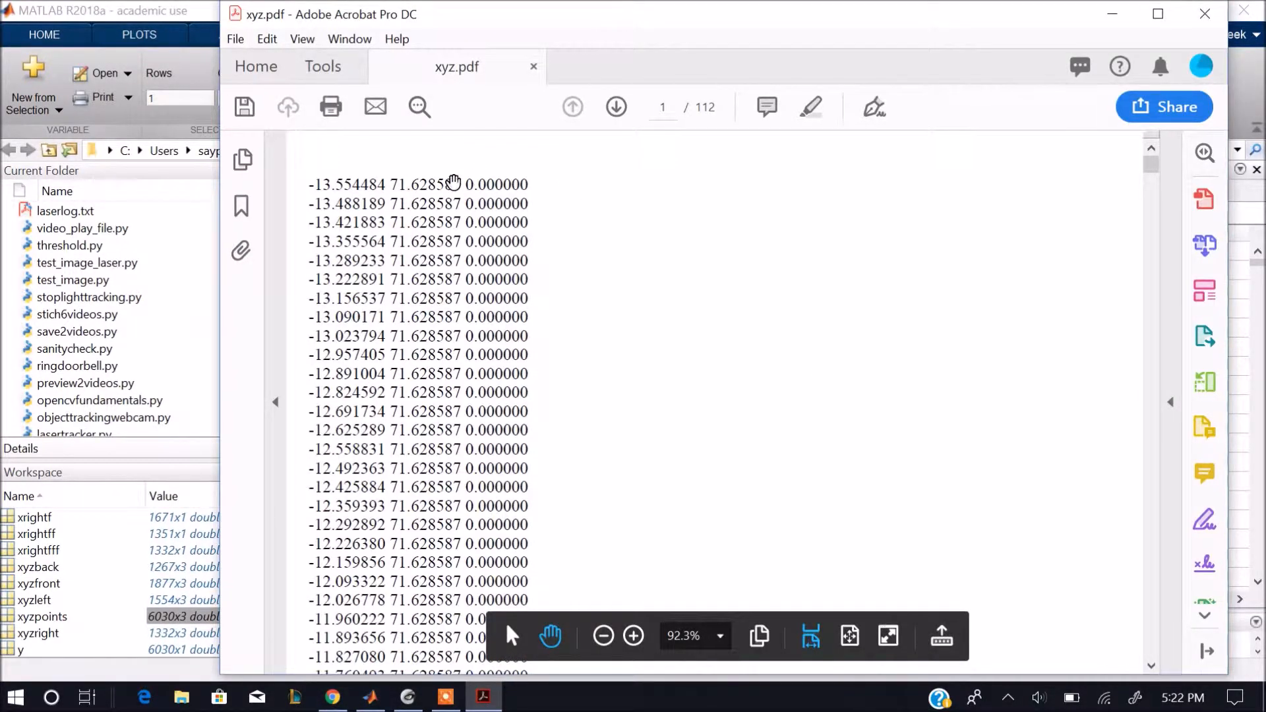
{"action": "left_click_drag", "start_coordinate": [547, 16], "coordinate": [879, 208]}
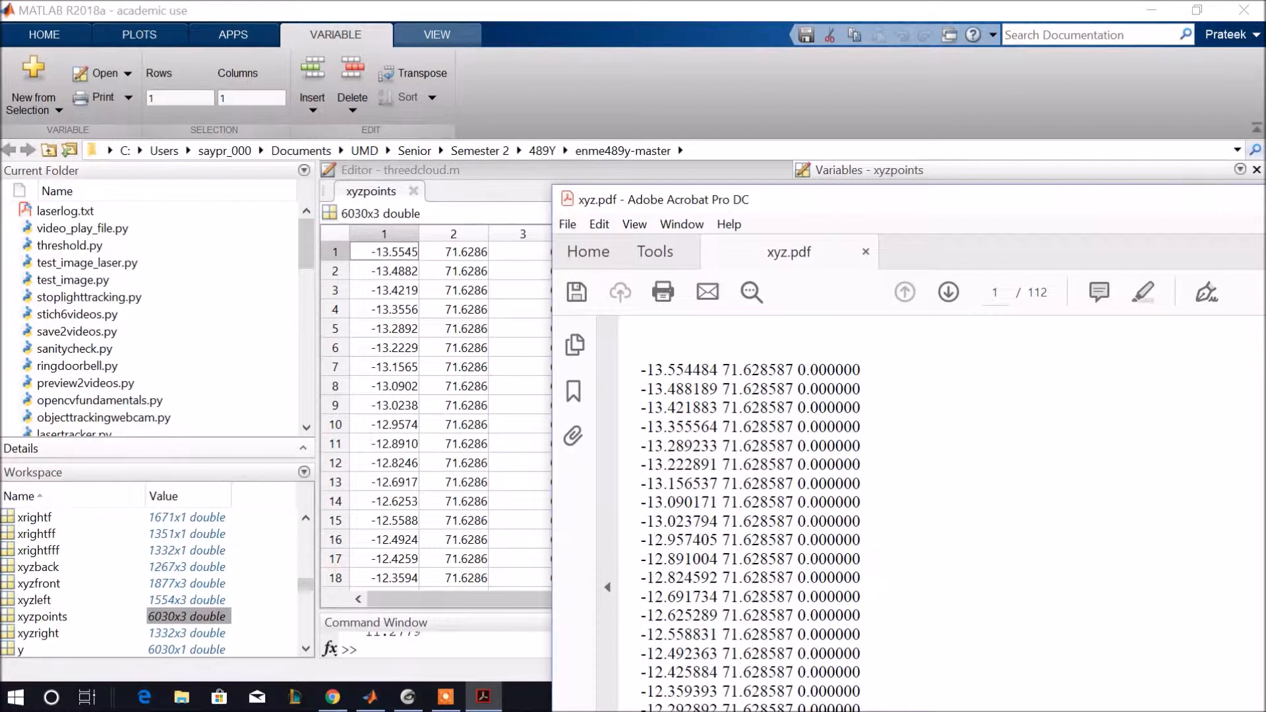
{"action": "left_click_drag", "start_coordinate": [1024, 205], "coordinate": [823, 123]}
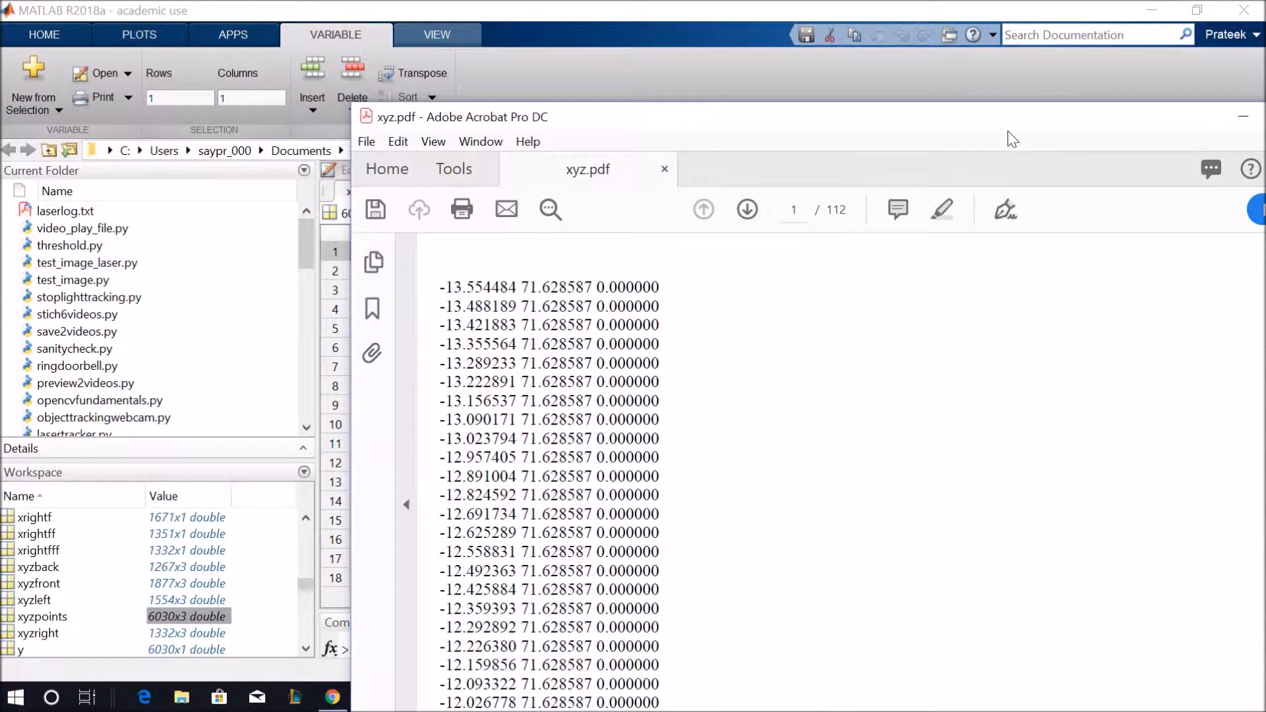
{"action": "left_click_drag", "start_coordinate": [1010, 125], "coordinate": [903, 94]}
{"action": "left_click", "coordinate": [1219, 88]}
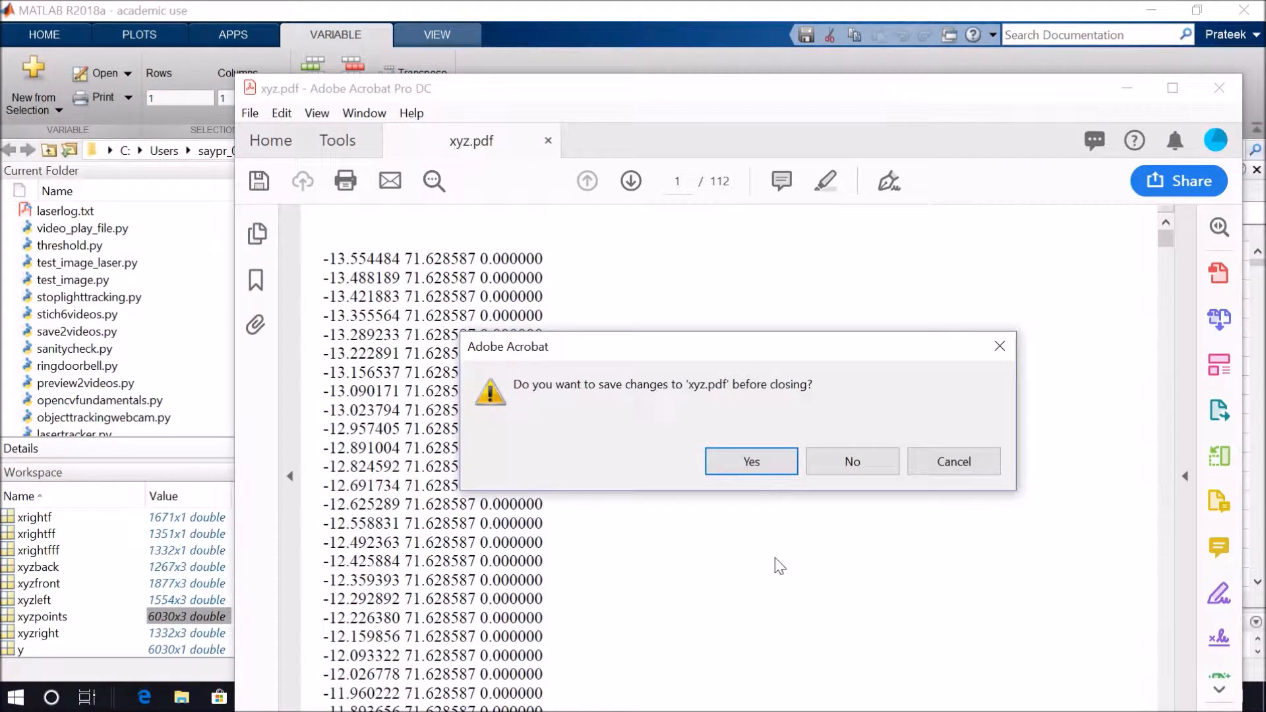
{"action": "left_click", "coordinate": [850, 461]}
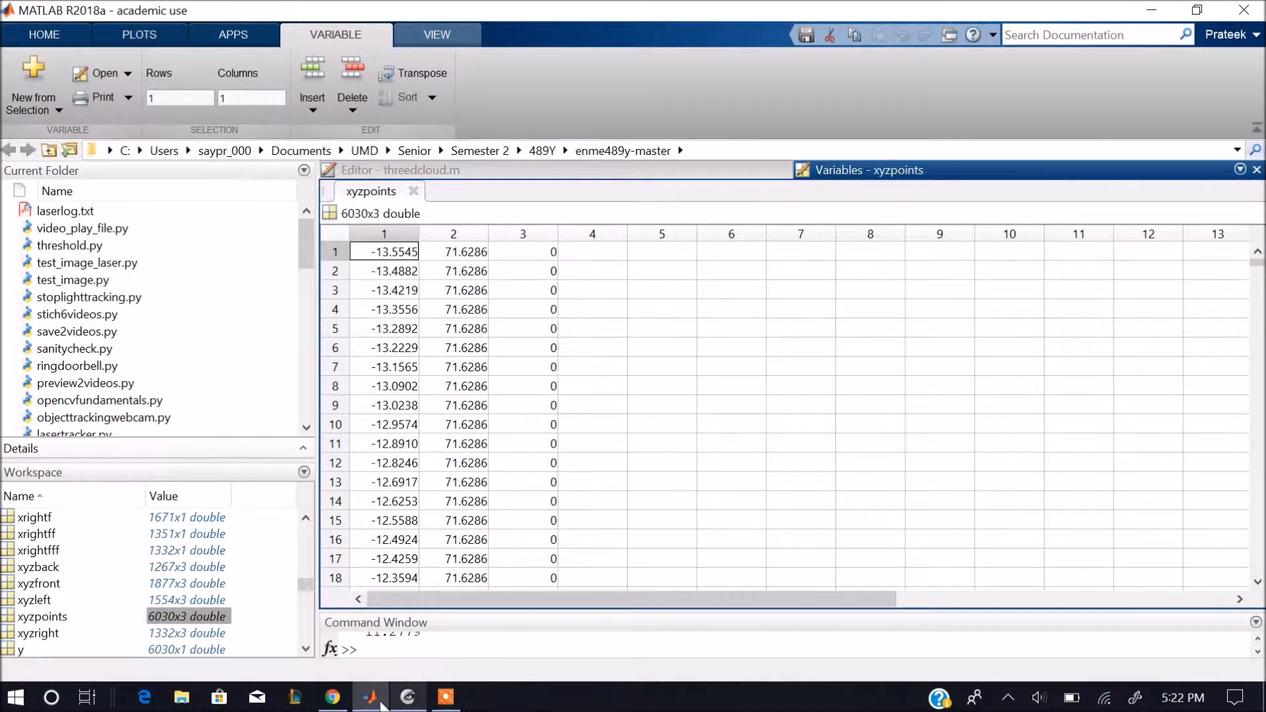
Switch to MeshLab and choose the xyz file on the Desktop for mesh import.
{"action": "left_click", "coordinate": [408, 697]}
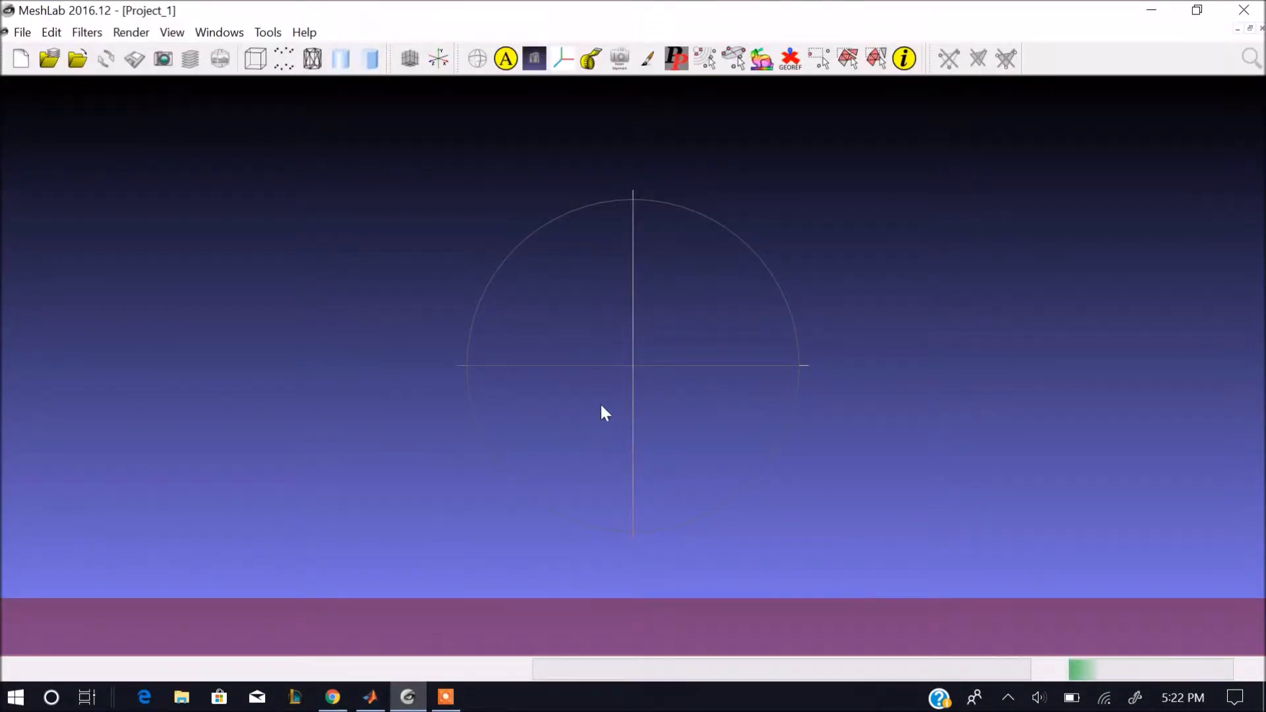
{"action": "left_click", "coordinate": [22, 32]}
{"action": "left_click", "coordinate": [119, 163]}
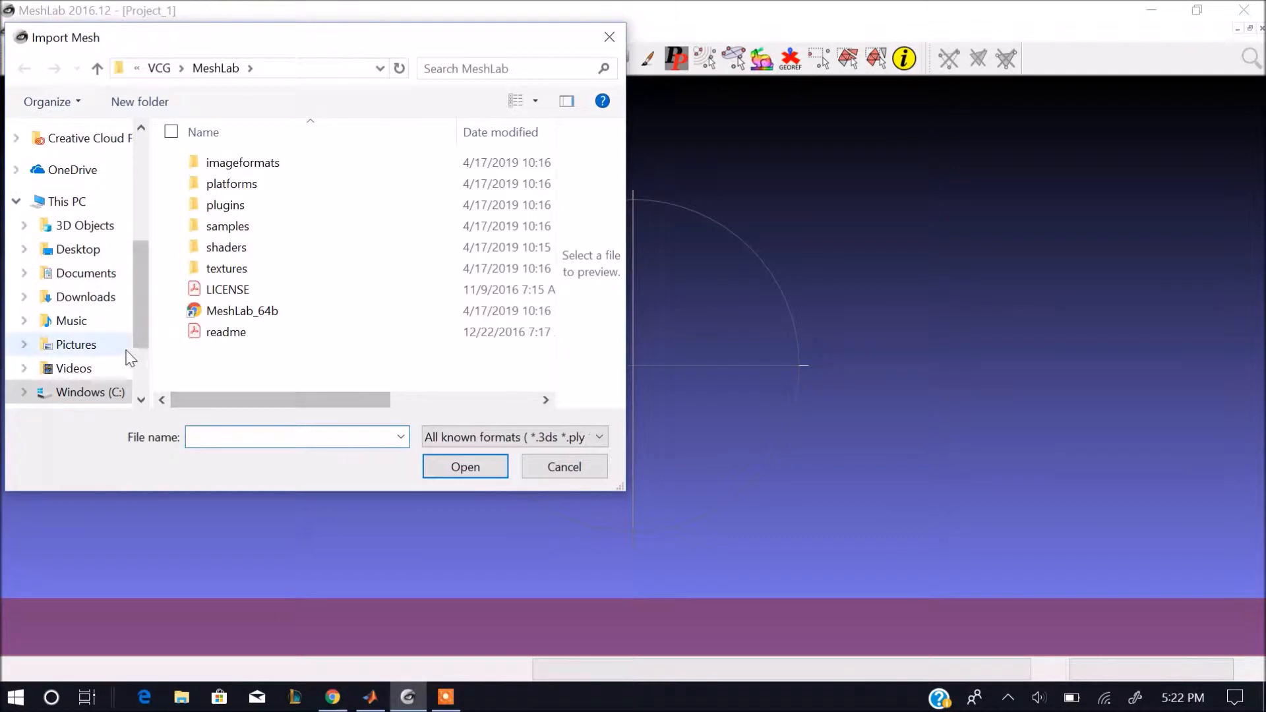
{"action": "left_click", "coordinate": [78, 249]}
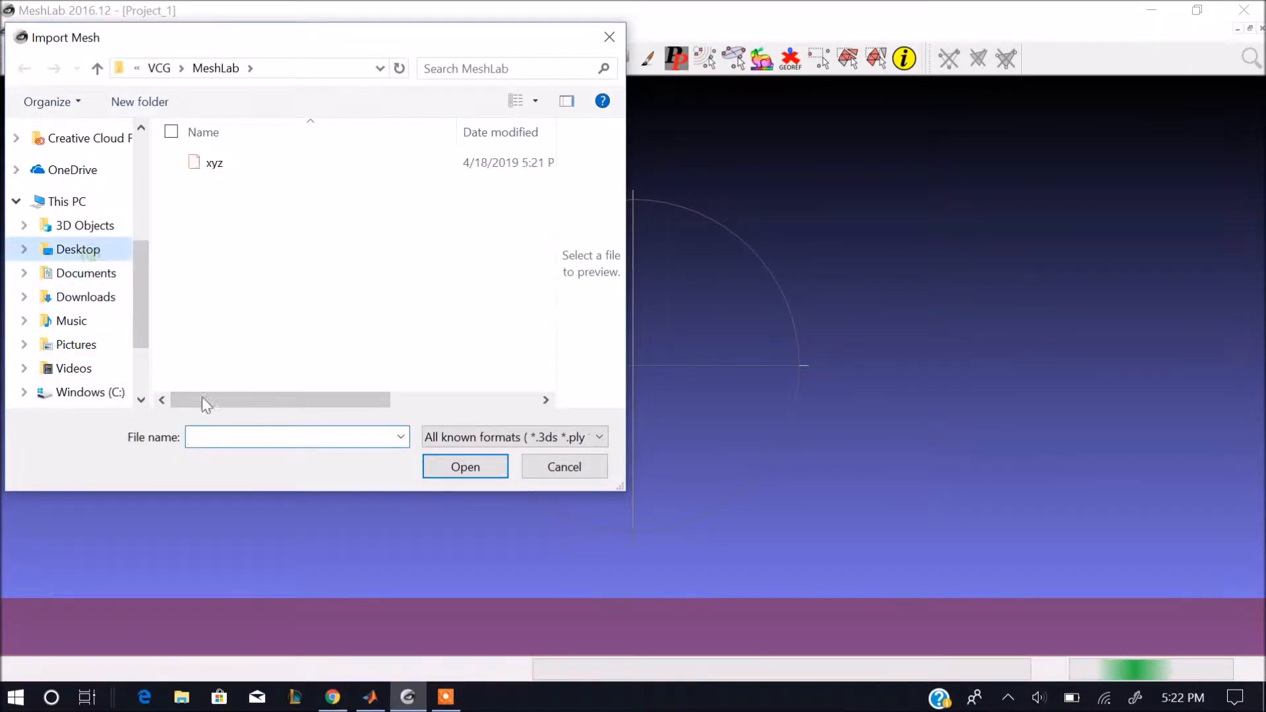
{"action": "left_click", "coordinate": [222, 166]}
{"action": "left_click", "coordinate": [469, 475]}
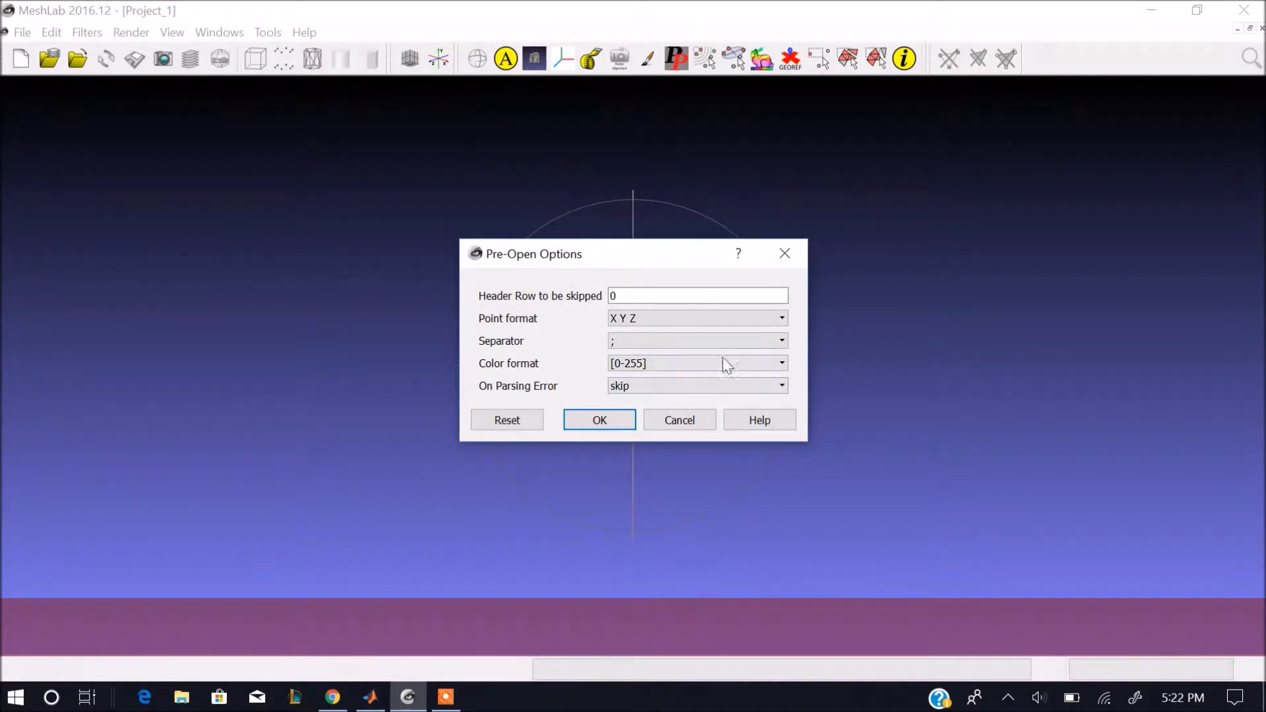
Set the import separator to SPACE and load the point cloud with the X Y Z point format.
{"action": "left_click", "coordinate": [692, 342]}
{"action": "left_click", "coordinate": [656, 379]}
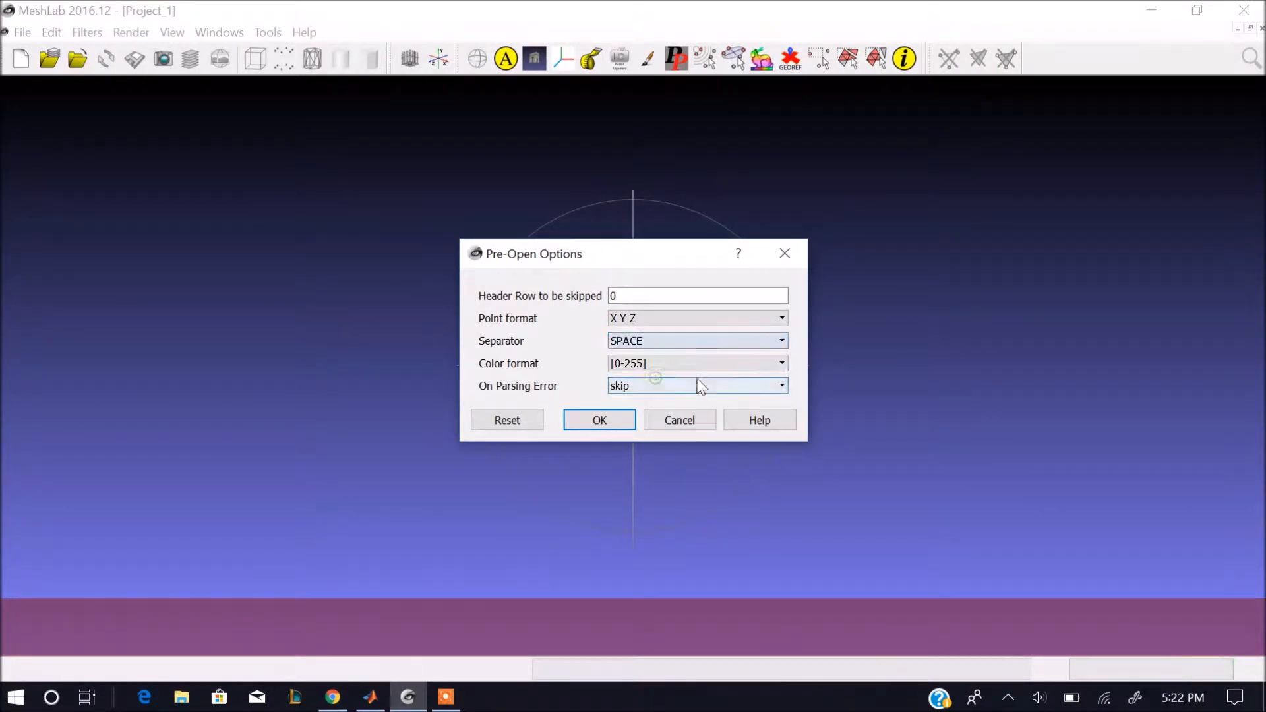
{"action": "left_click", "coordinate": [606, 428]}
Increase the point size of the xyz cloud slightly and enable the display of its normals.
{"action": "left_click_drag", "start_coordinate": [531, 446], "coordinate": [515, 379]}
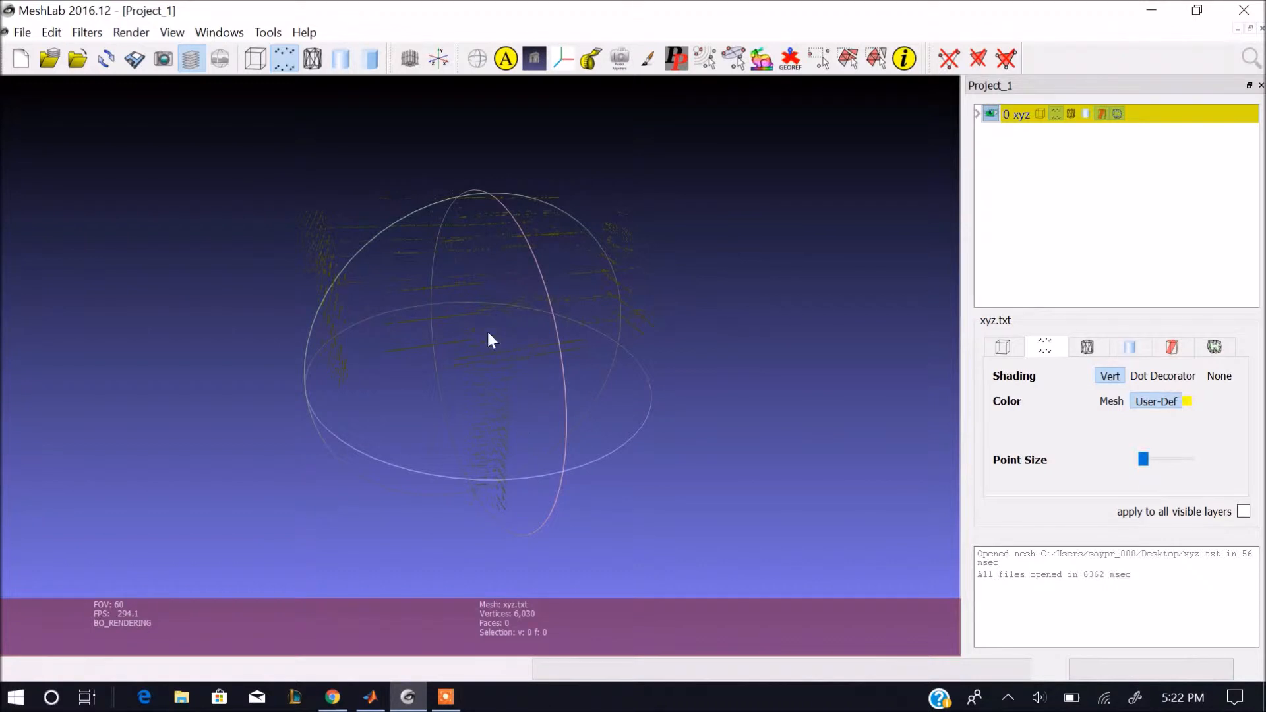
{"action": "left_click_drag", "start_coordinate": [1143, 460], "coordinate": [1149, 466]}
{"action": "left_click_drag", "start_coordinate": [707, 385], "coordinate": [728, 400]}
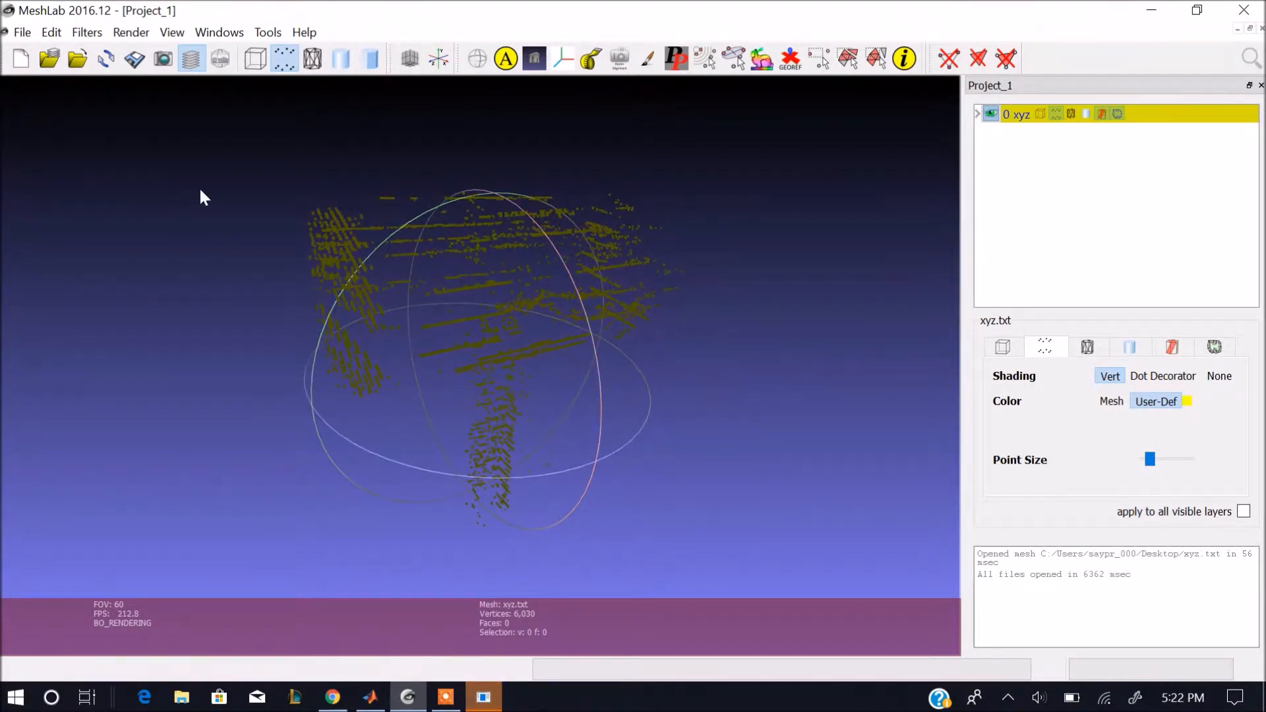
{"action": "left_click", "coordinate": [131, 32]}
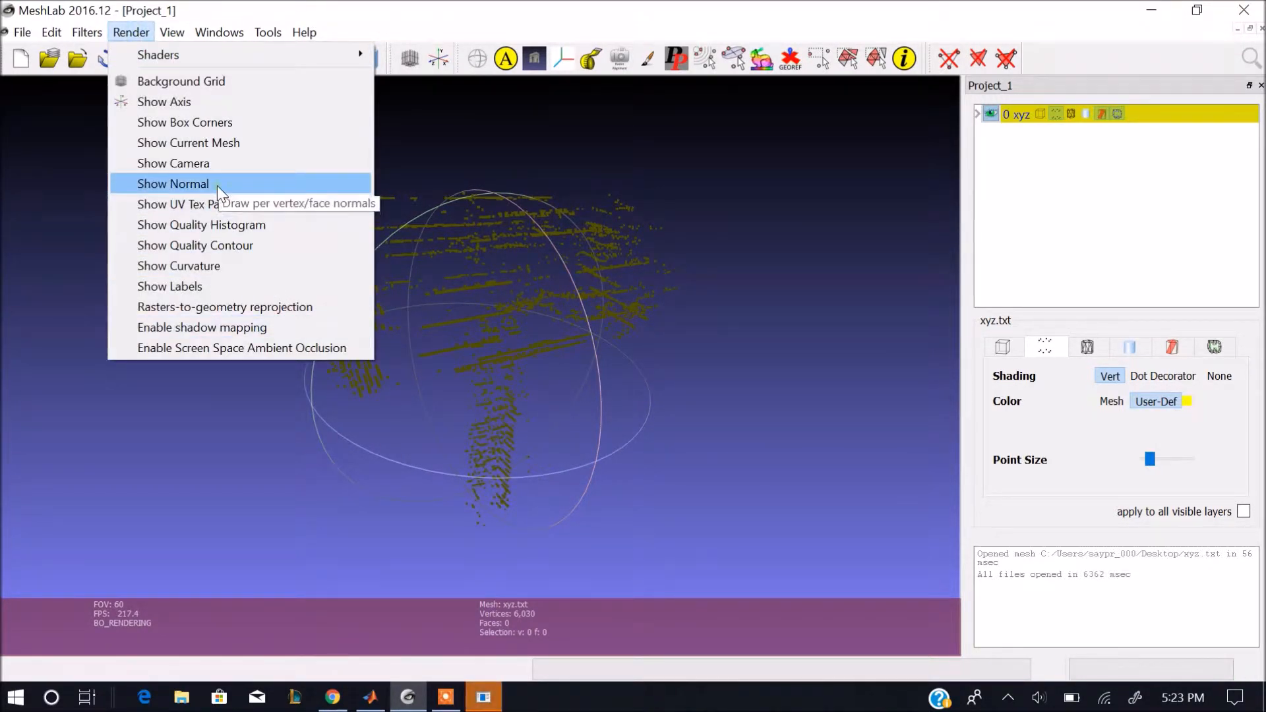
{"action": "left_click", "coordinate": [172, 184]}
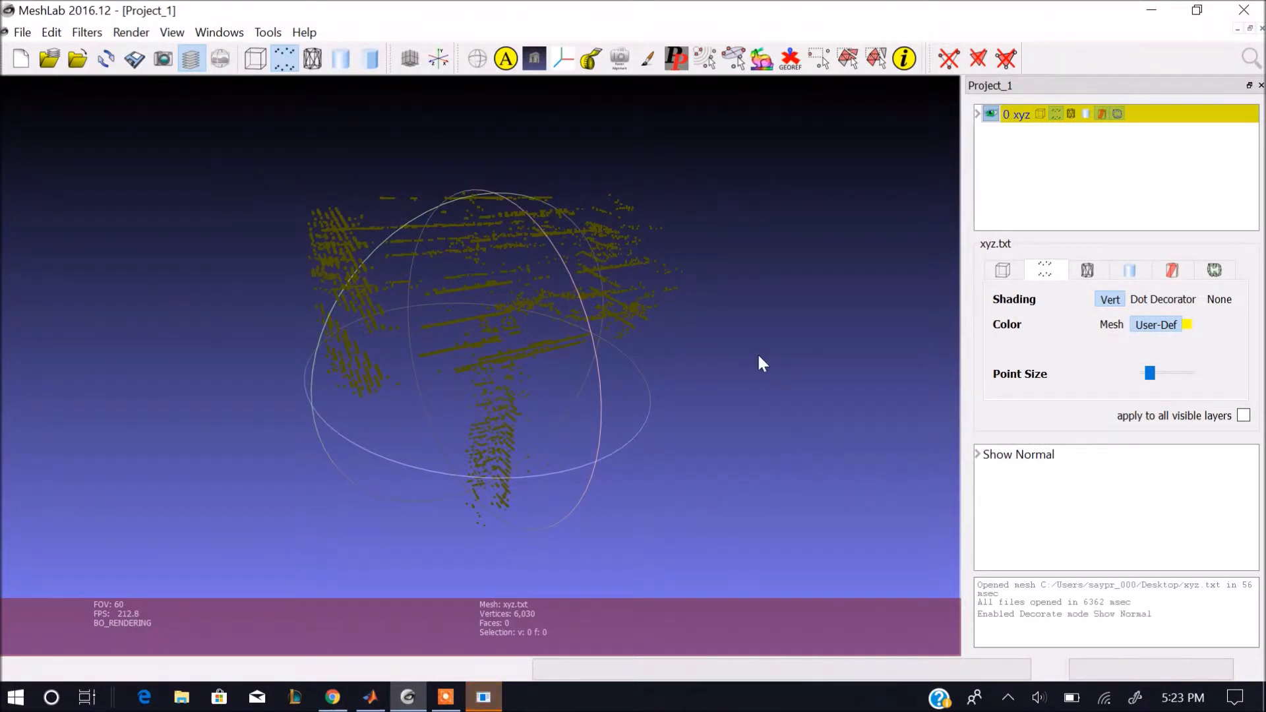
Compute normals for the point set with a neighbour number of 10 and 0 smooth iterations.
{"action": "left_click", "coordinate": [88, 33]}
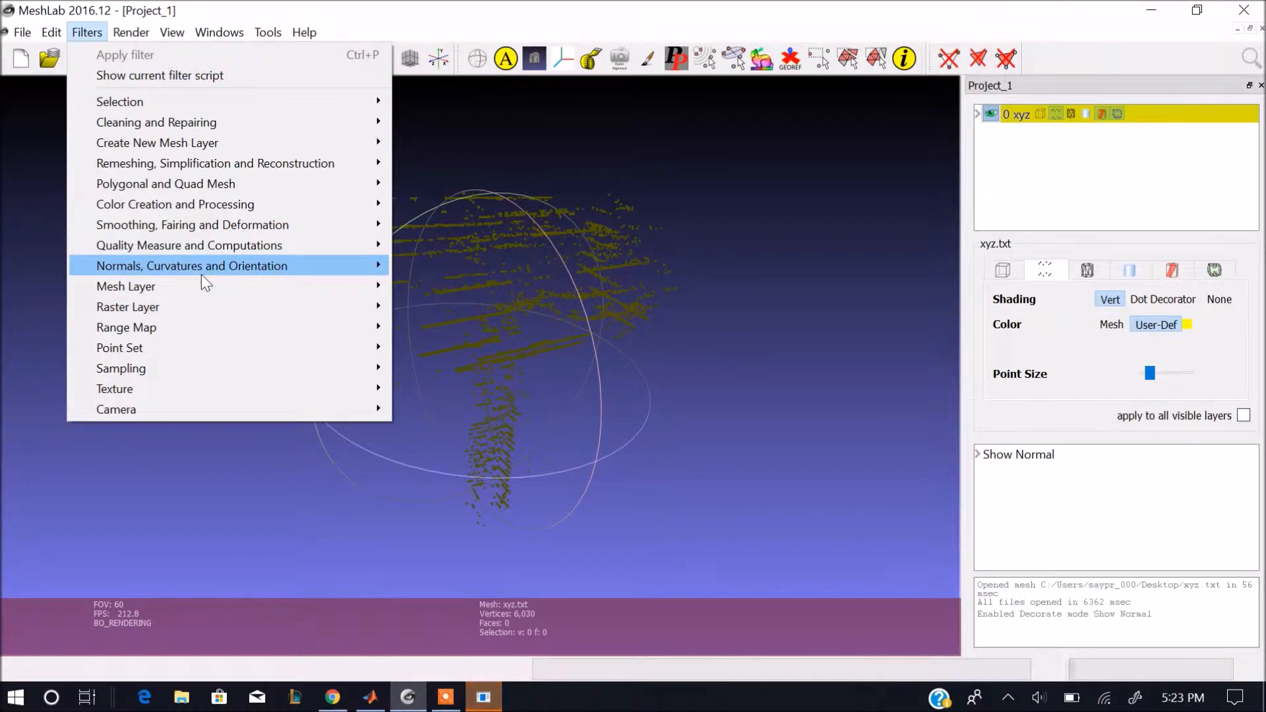
{"action": "mouse_move", "coordinate": [200, 274]}
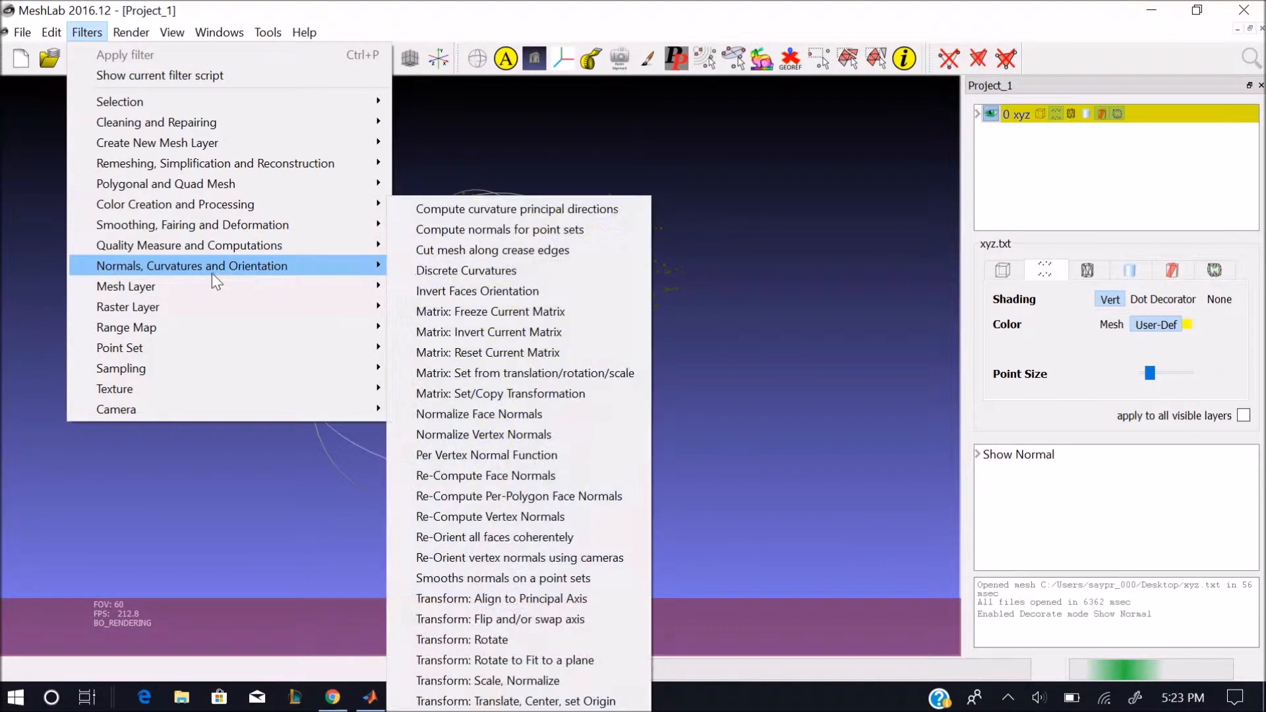
{"action": "left_click", "coordinate": [489, 228]}
{"action": "left_click_drag", "start_coordinate": [628, 209], "coordinate": [826, 276]}
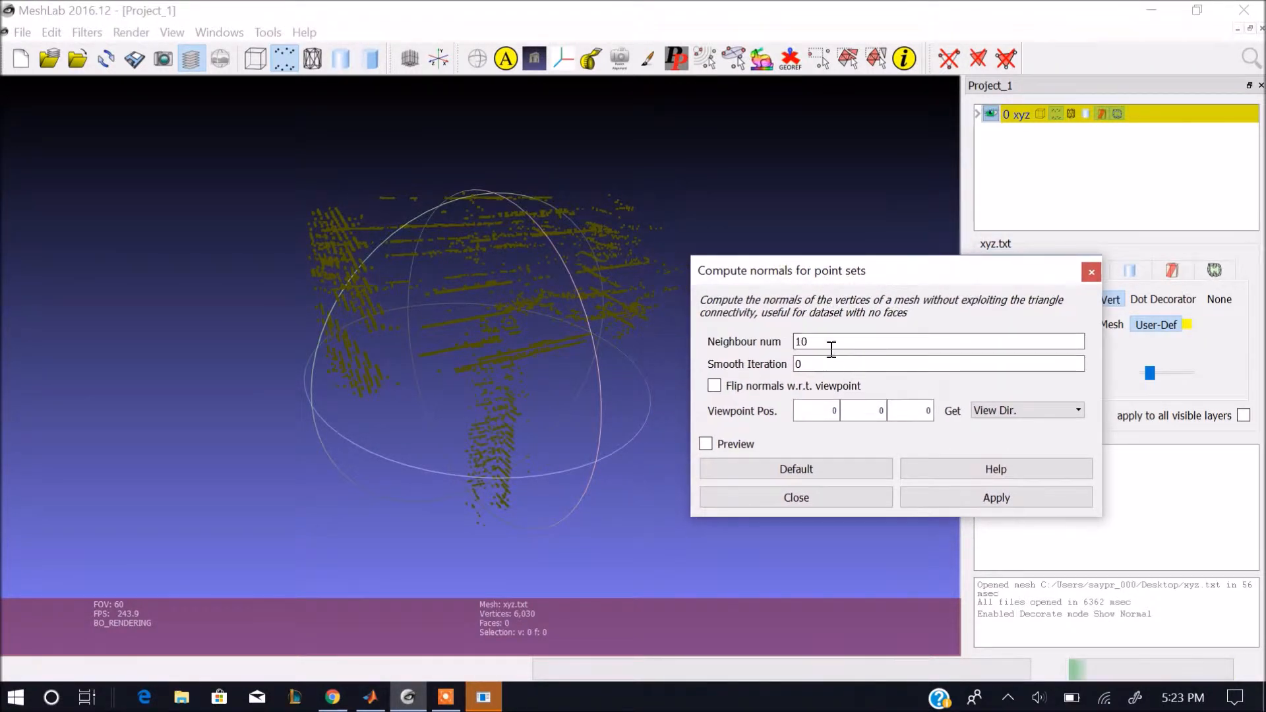
{"action": "left_click", "coordinate": [1068, 507]}
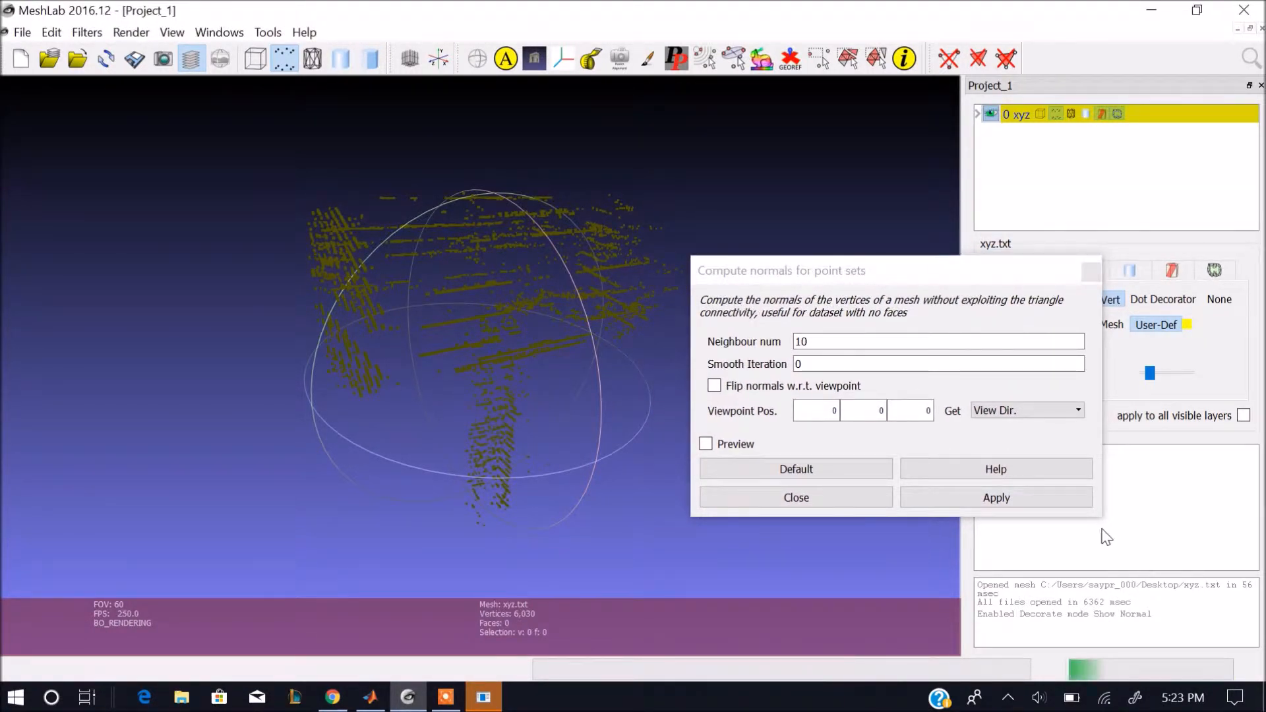
{"action": "left_click", "coordinate": [986, 504]}
Inspect the normals around the point cloud and recompute them with a neighbour number of 50.
{"action": "left_click_drag", "start_coordinate": [550, 470], "coordinate": [495, 465]}
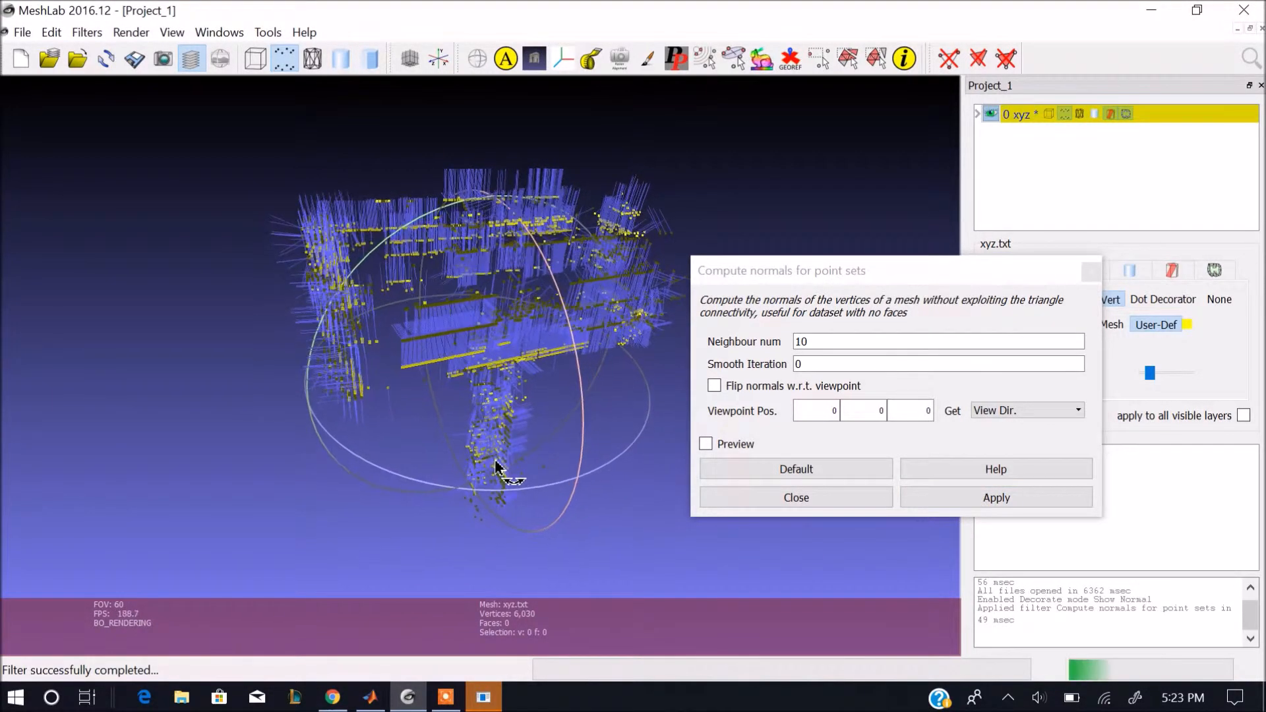
{"action": "left_click_drag", "start_coordinate": [478, 362], "coordinate": [521, 384]}
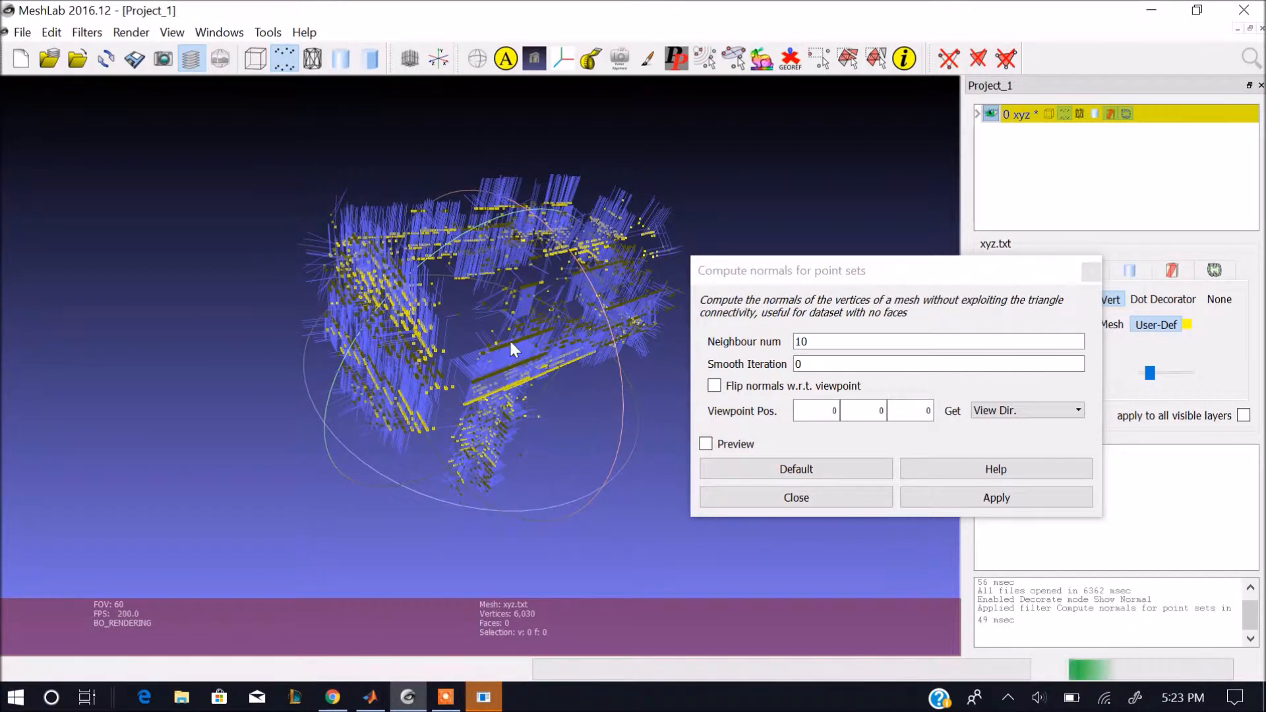
{"action": "left_click_drag", "start_coordinate": [528, 318], "coordinate": [429, 406]}
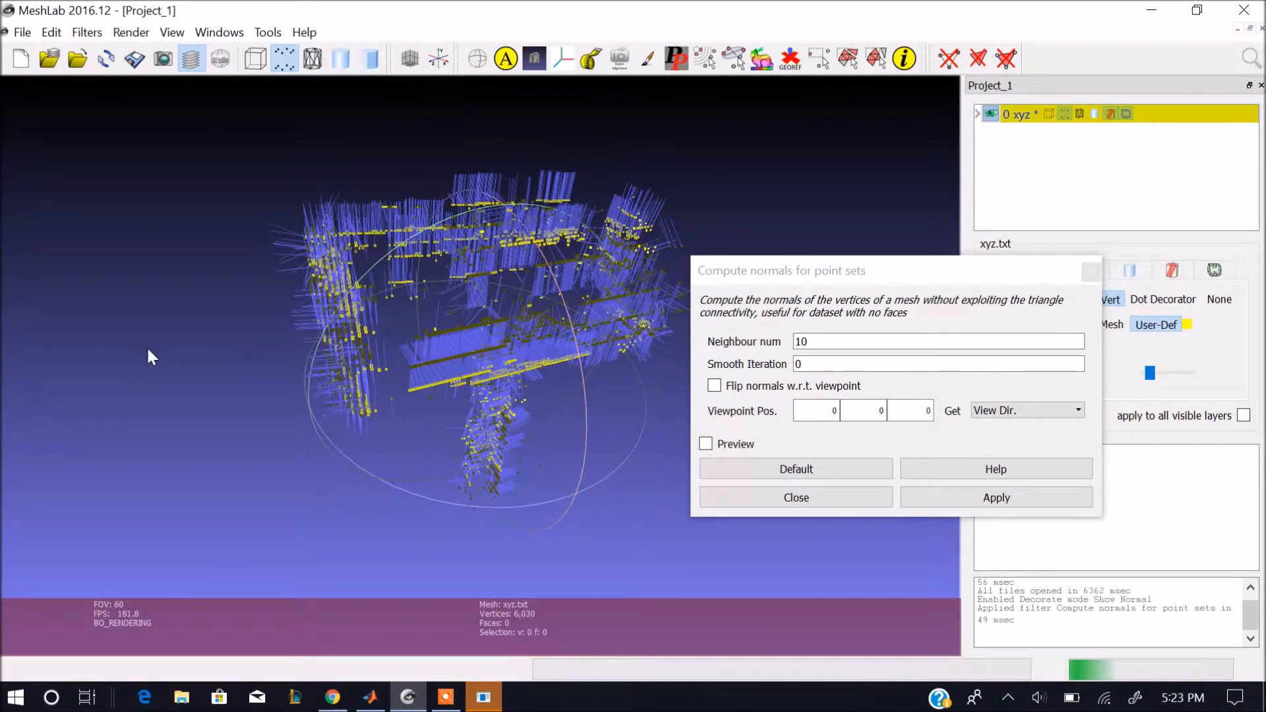
{"action": "left_click_drag", "start_coordinate": [484, 460], "coordinate": [455, 455]}
{"action": "left_click_drag", "start_coordinate": [547, 417], "coordinate": [534, 381]}
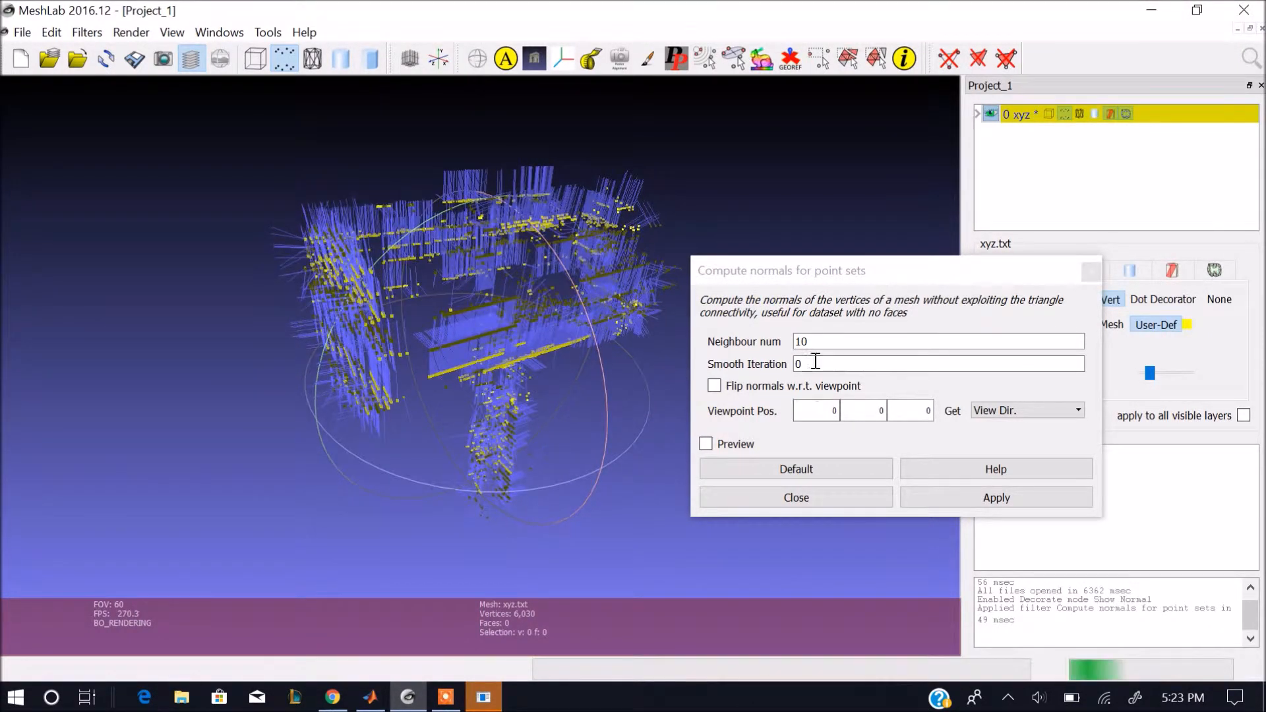
{"action": "double_click", "coordinate": [865, 341]}
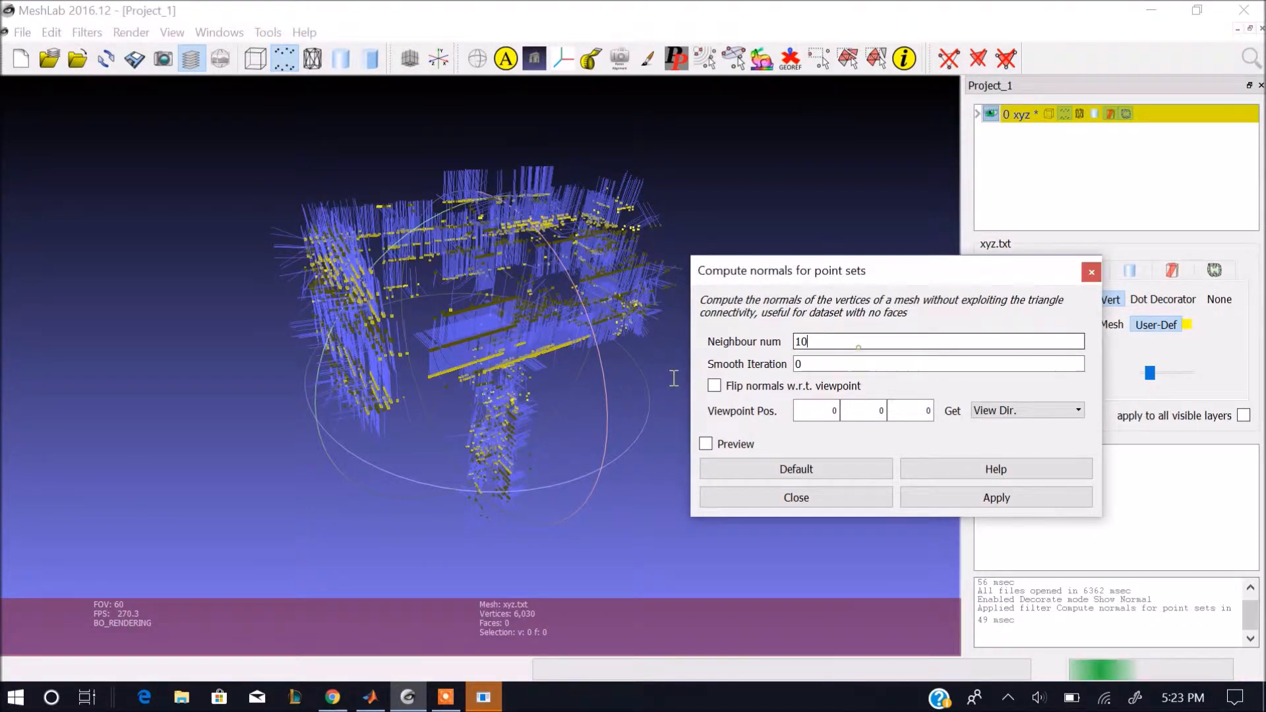
{"action": "type", "text": "50"}
{"action": "double_click", "coordinate": [996, 501]}
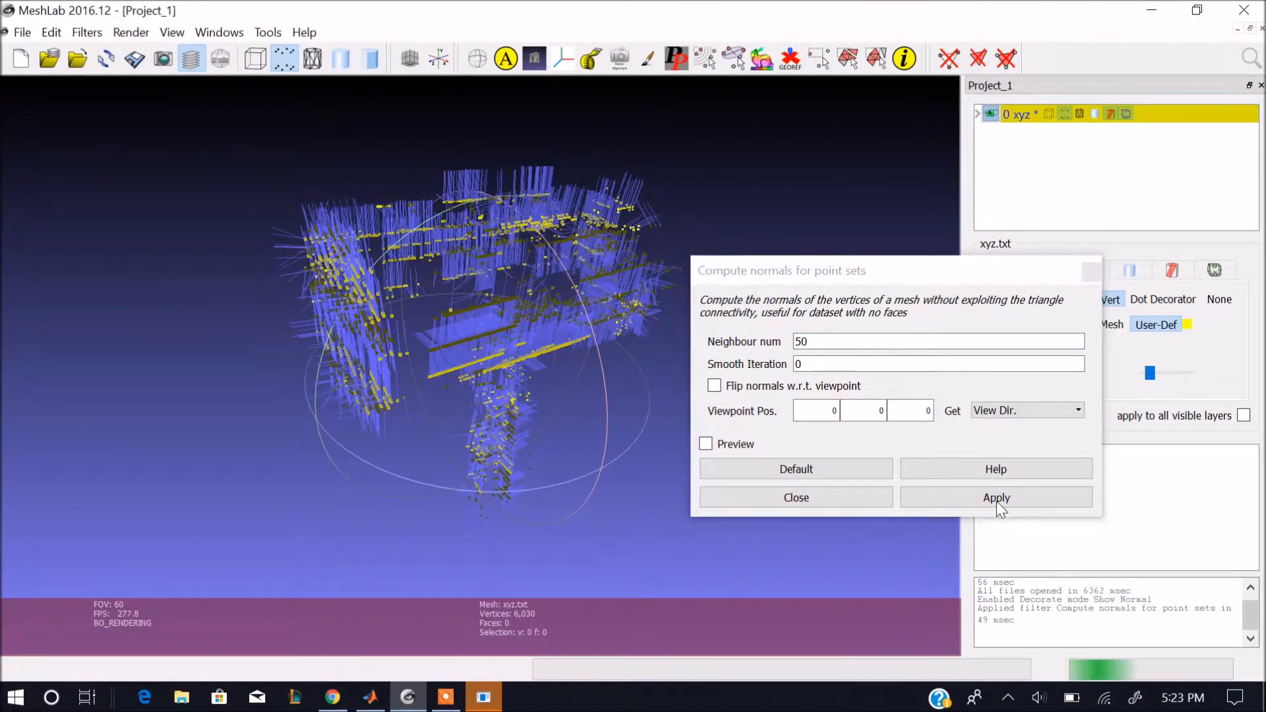
Recompute the point set normals with a neighbour number of 92 and close the filter.
{"action": "left_click_drag", "start_coordinate": [438, 473], "coordinate": [418, 433]}
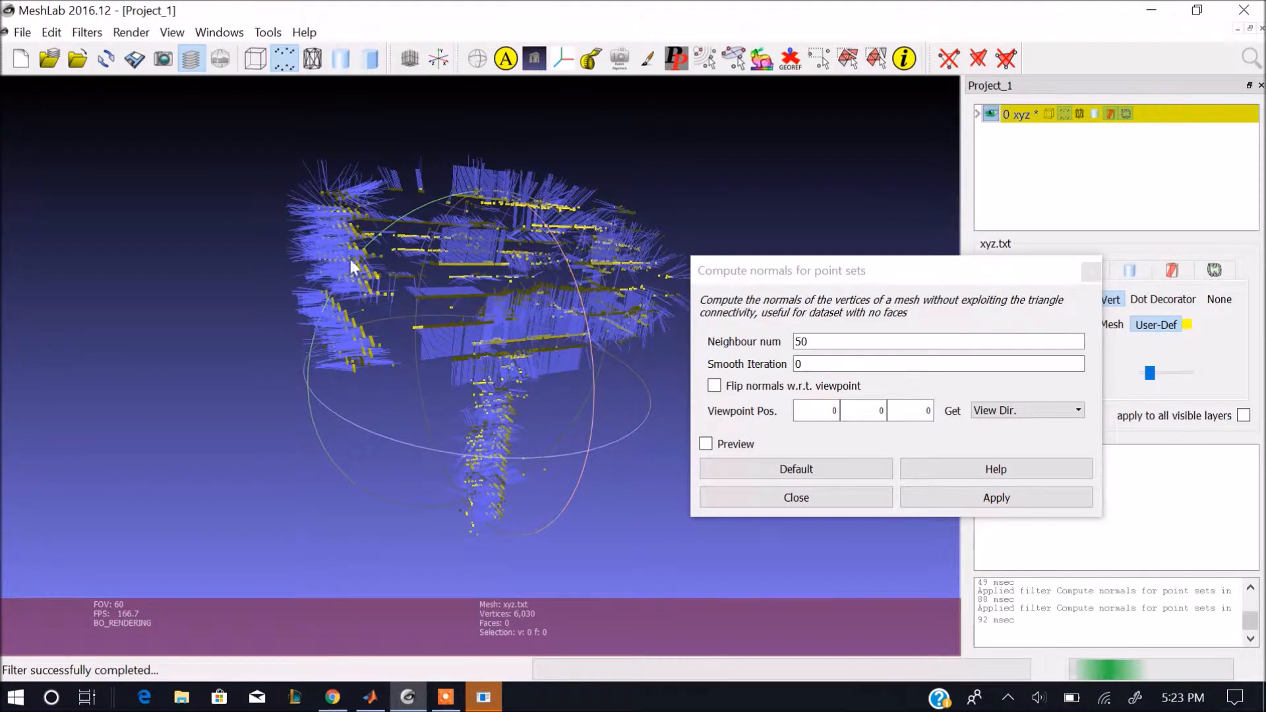
{"action": "left_click_drag", "start_coordinate": [390, 295], "coordinate": [344, 331]}
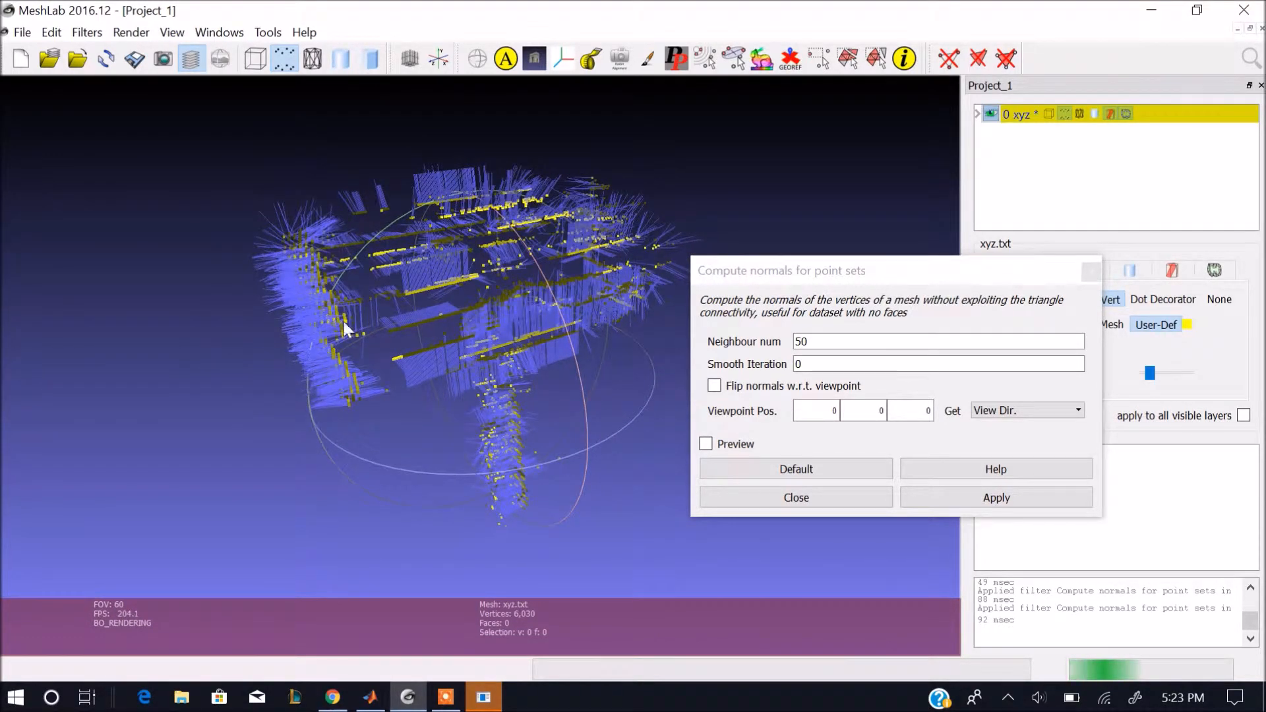
{"action": "left_click_drag", "start_coordinate": [461, 372], "coordinate": [571, 378]}
{"action": "left_click_drag", "start_coordinate": [598, 305], "coordinate": [488, 429]}
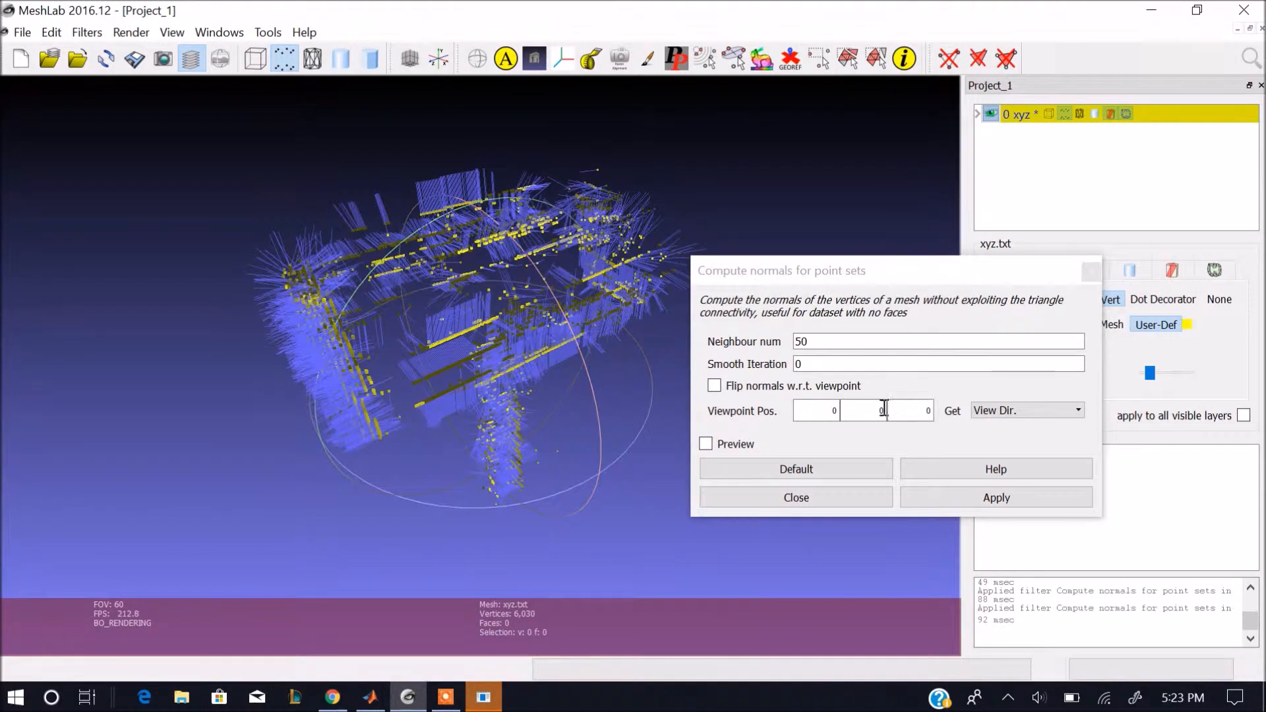
{"action": "double_click", "coordinate": [822, 341]}
{"action": "type", "text": "902"}
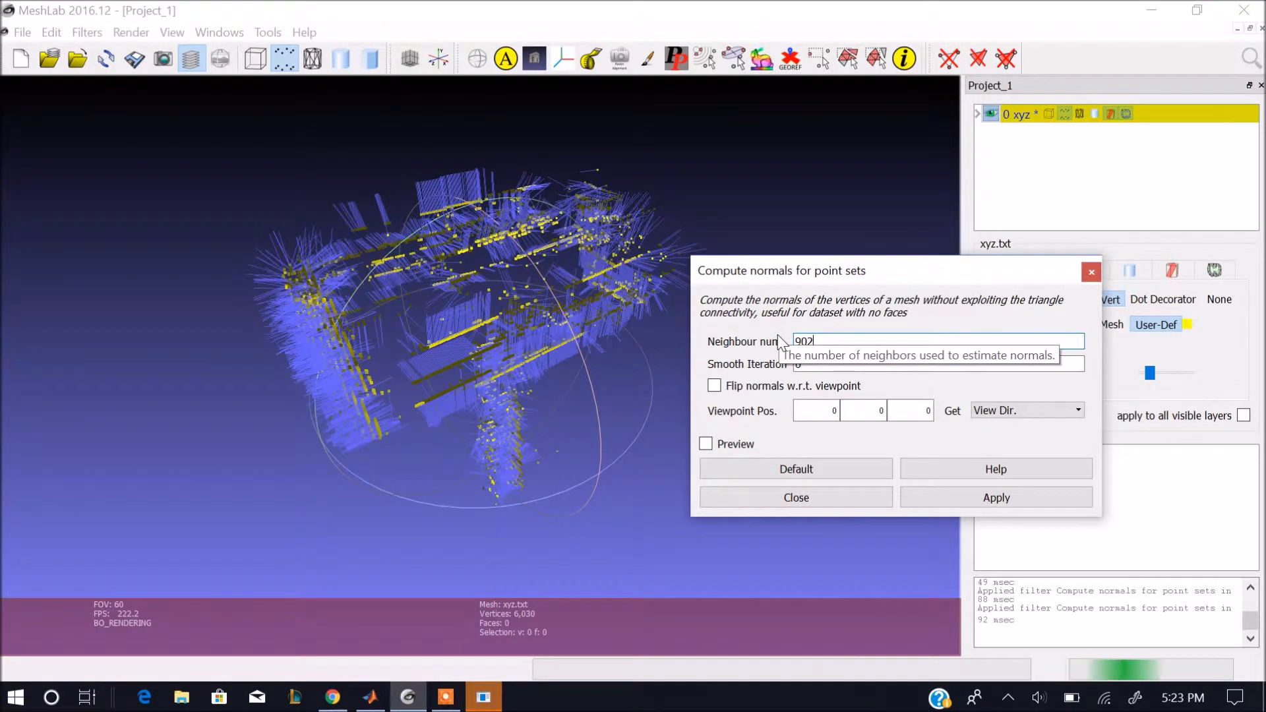
{"action": "key", "text": "BackSpace"}
{"action": "left_click", "coordinate": [1038, 491]}
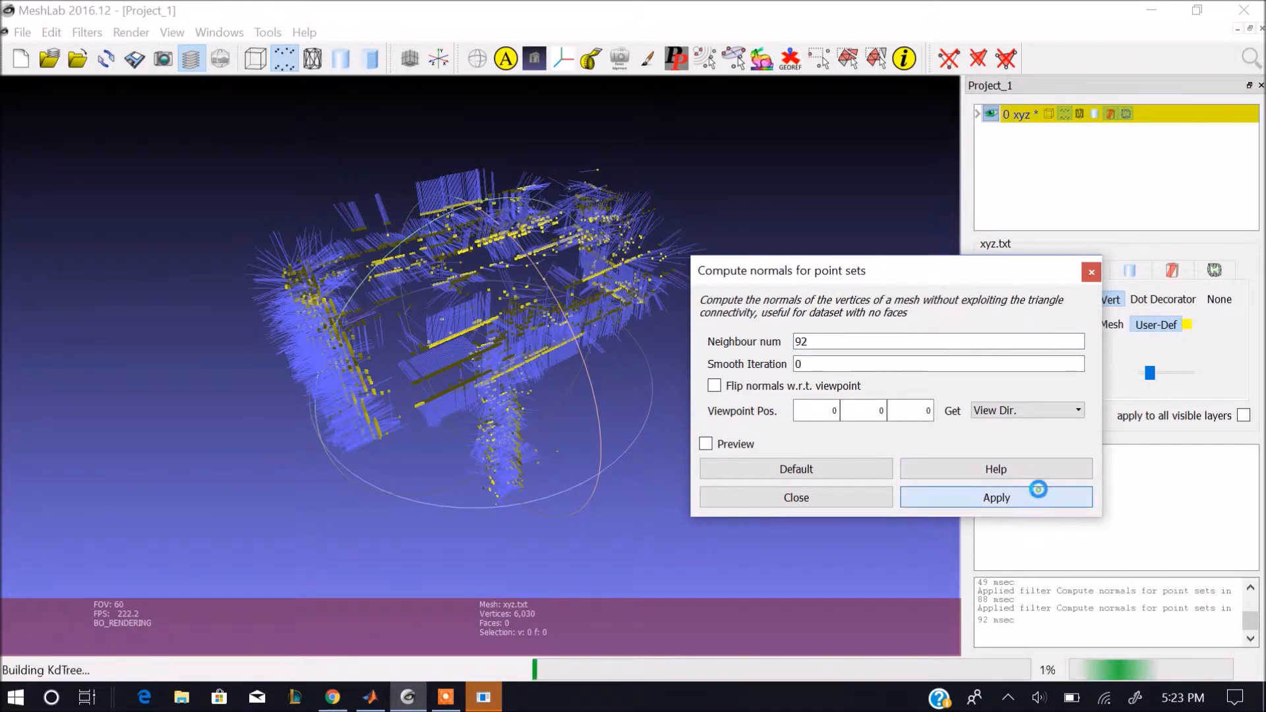
{"action": "mouse_move", "coordinate": [514, 436]}
{"action": "left_mouse_down"}
{"action": "mouse_move", "coordinate": [562, 424]}
{"action": "mouse_move", "coordinate": [474, 319]}
{"action": "mouse_move", "coordinate": [551, 446]}
{"action": "mouse_move", "coordinate": [552, 508]}
{"action": "mouse_move", "coordinate": [529, 551]}
{"action": "mouse_move", "coordinate": [435, 409]}
{"action": "mouse_move", "coordinate": [493, 432]}
{"action": "left_mouse_up"}
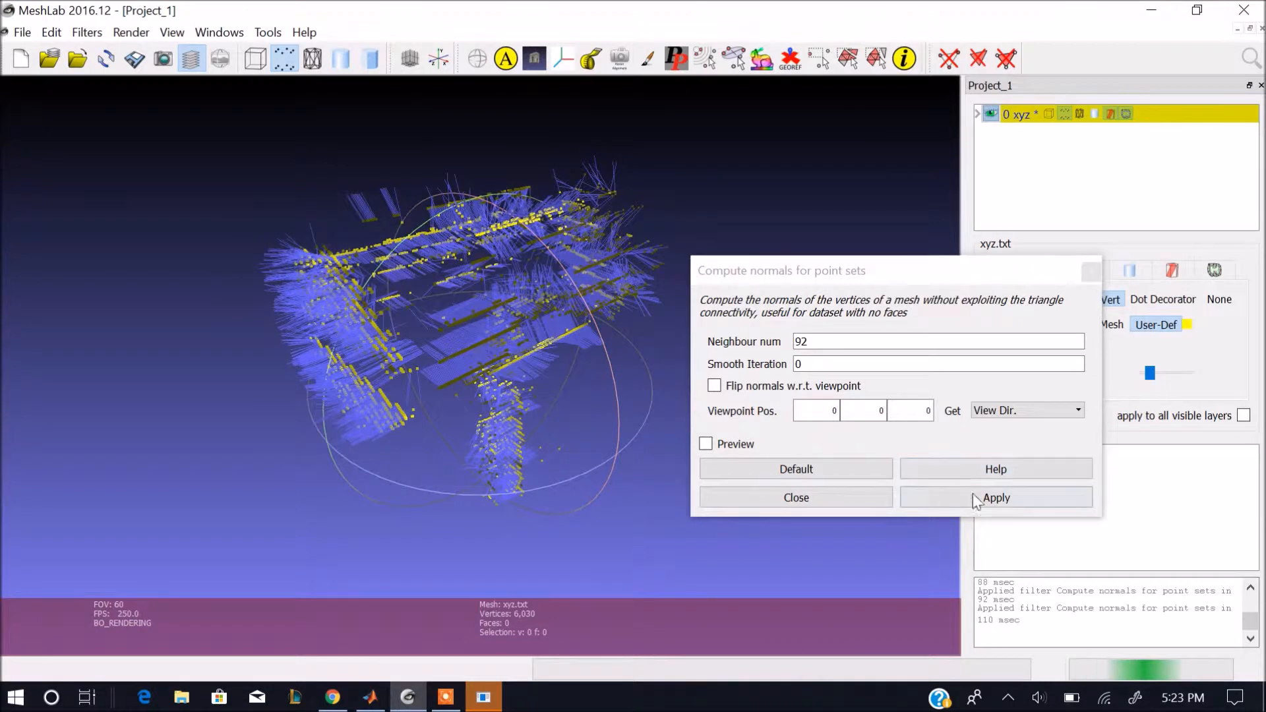
{"action": "left_click", "coordinate": [832, 498]}
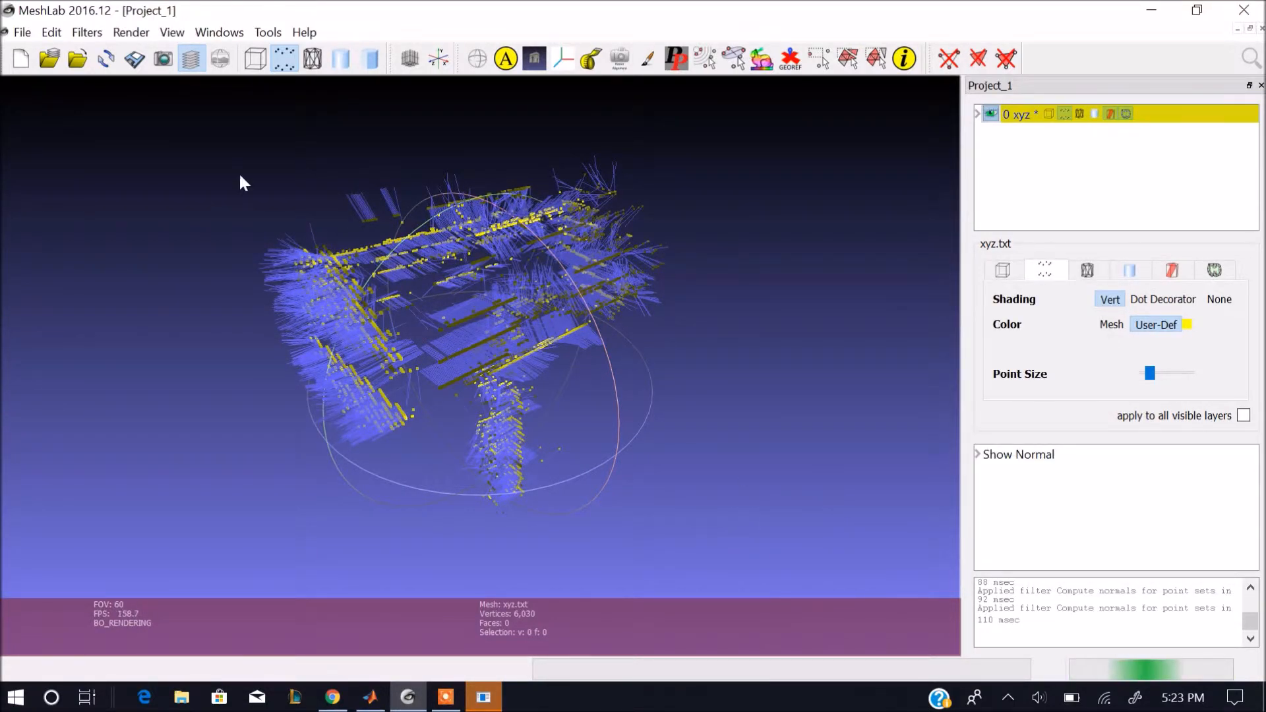
Run Screened Poisson Surface Reconstruction on the xyz cloud with reconstruction depth 8, minimum number of samples 1.5 and interpolation weight 4.
{"action": "left_click", "coordinate": [86, 32]}
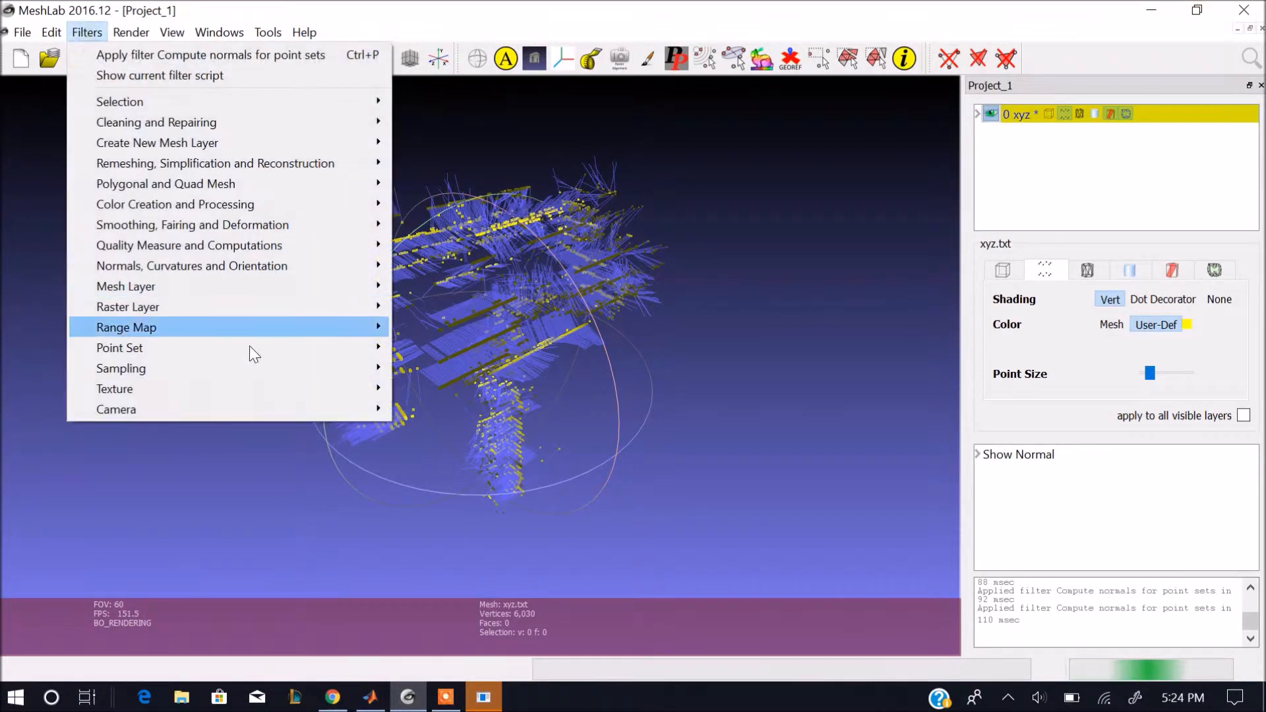
{"action": "mouse_move", "coordinate": [250, 165]}
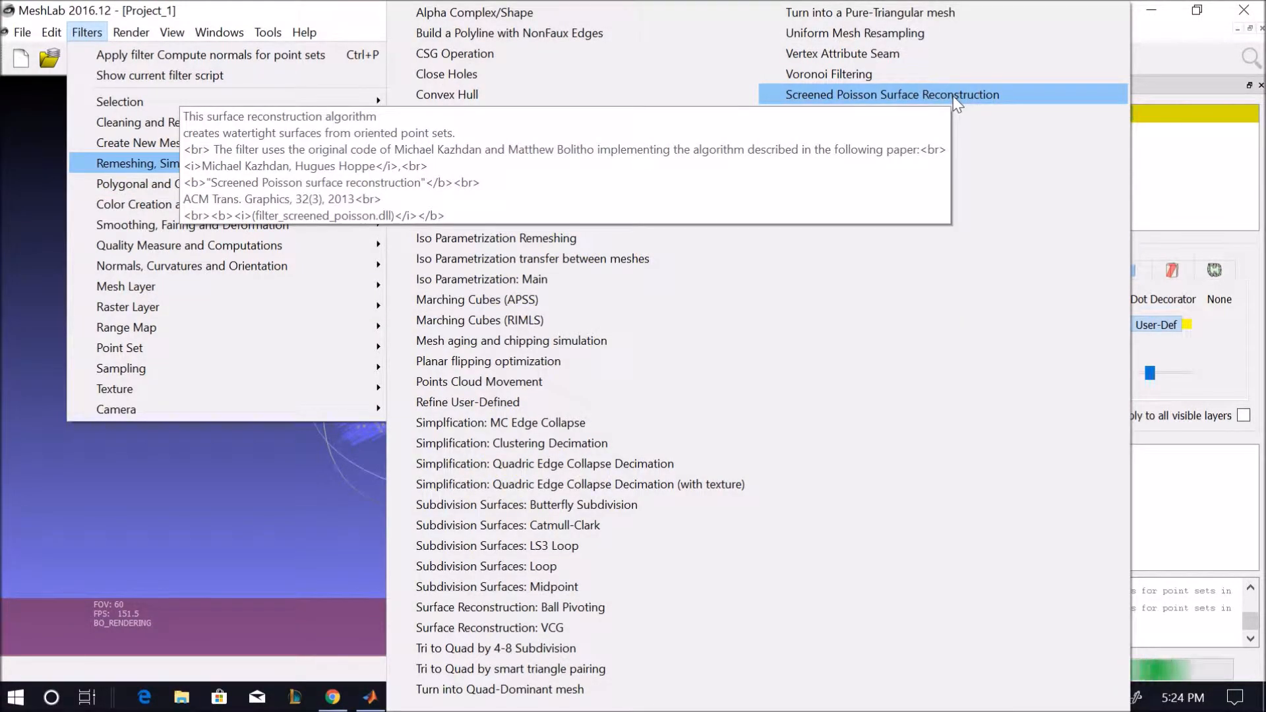
{"action": "left_click", "coordinate": [952, 95]}
{"action": "left_click_drag", "start_coordinate": [829, 256], "coordinate": [888, 128]}
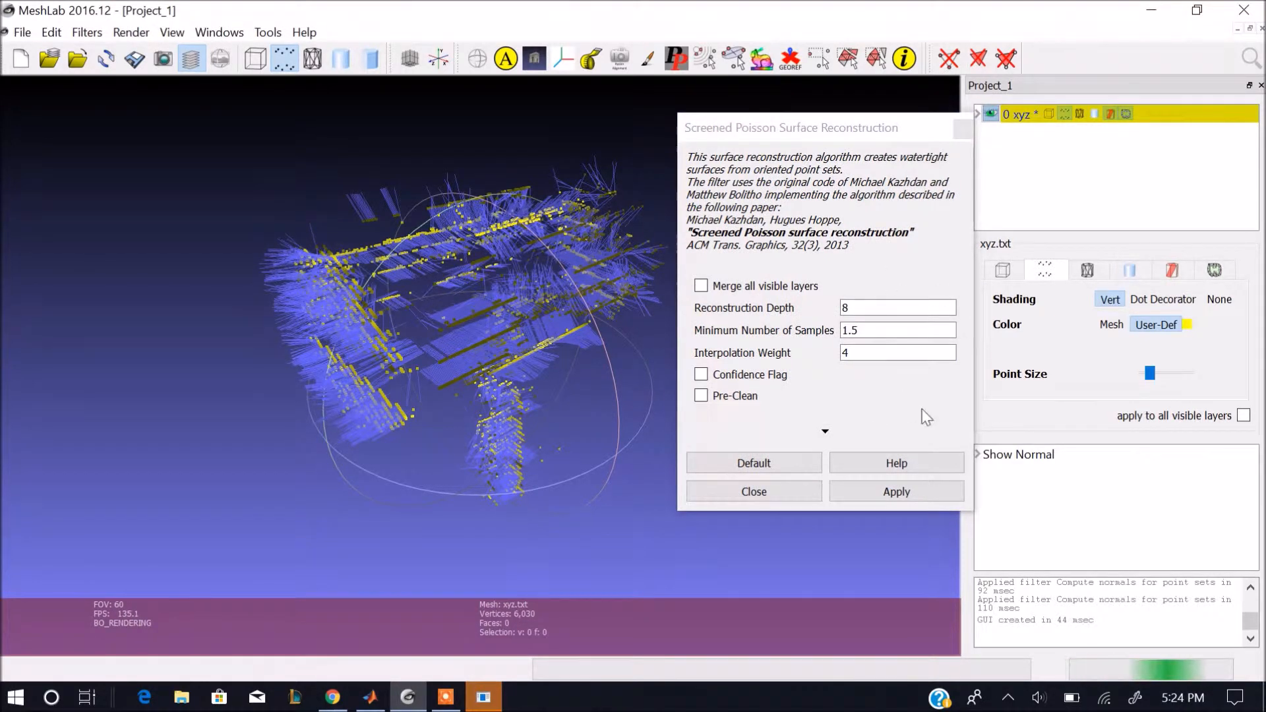
{"action": "left_click", "coordinate": [926, 499]}
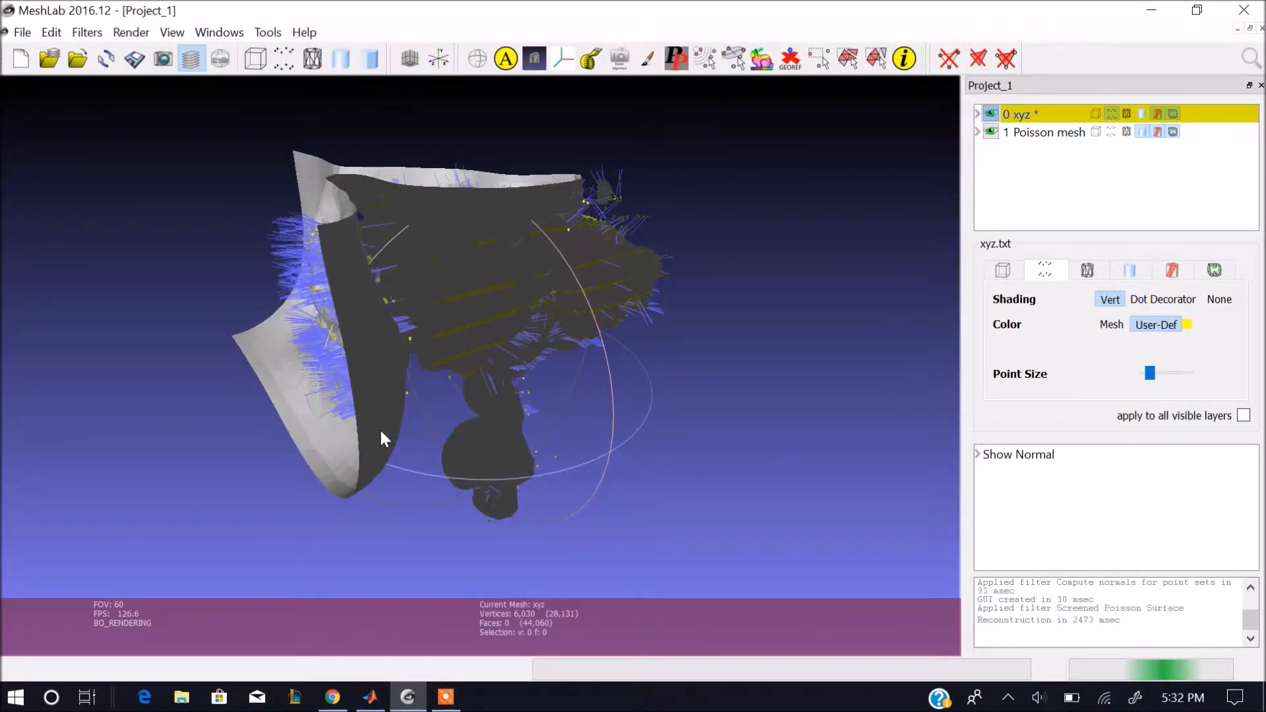
Make the Poisson mesh the current layer and delete the faces and vertices of the wide flap extending left of the scanned points.
{"action": "left_click_drag", "start_coordinate": [382, 438], "coordinate": [434, 469]}
{"action": "left_click", "coordinate": [1045, 137]}
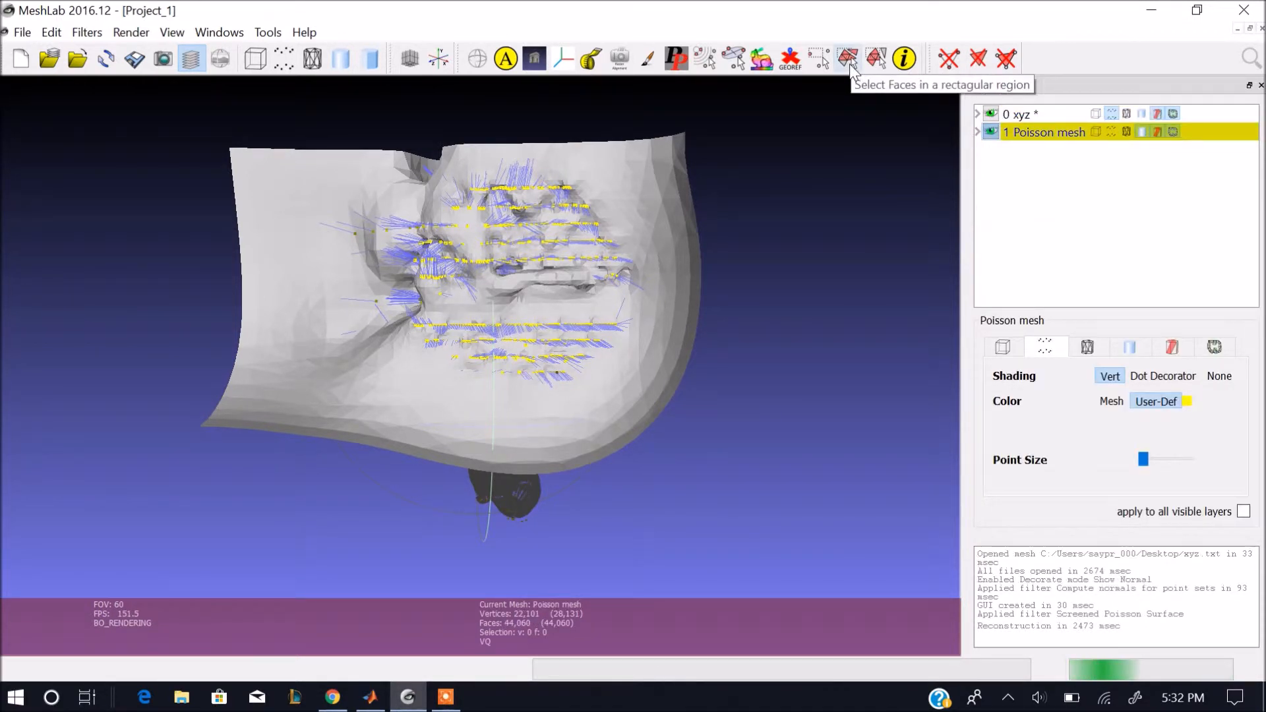
{"action": "left_click", "coordinate": [849, 60]}
{"action": "left_click_drag", "start_coordinate": [195, 126], "coordinate": [404, 514]}
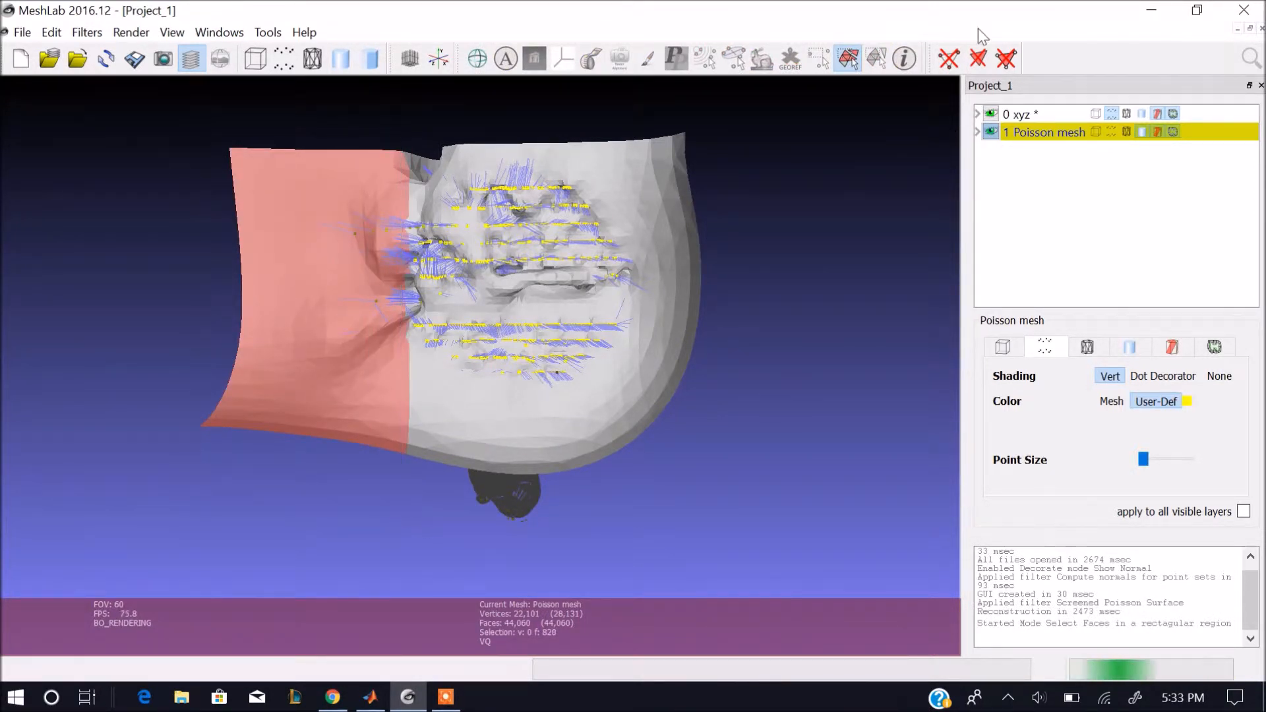
{"action": "left_click", "coordinate": [978, 59]}
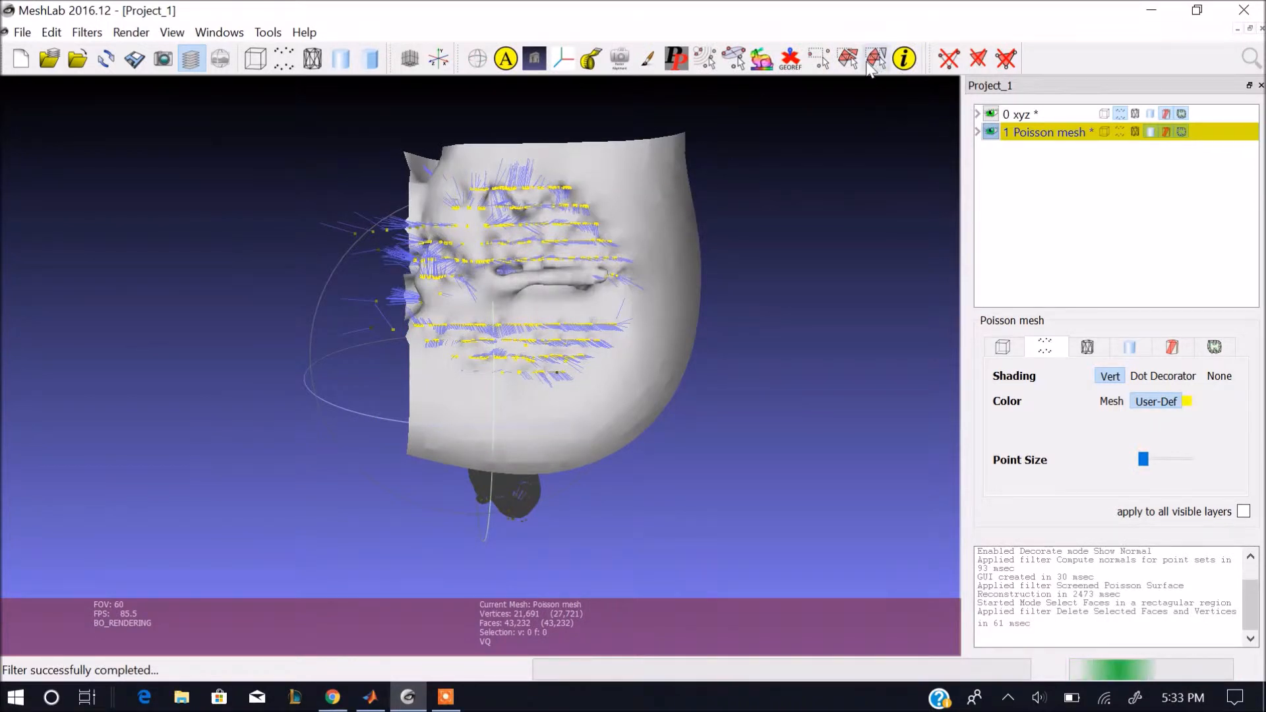
Trim the excess faces and vertices from the right side and the top edge of the Poisson mesh's front surface.
{"action": "left_click", "coordinate": [848, 59]}
{"action": "left_click_drag", "start_coordinate": [744, 124], "coordinate": [629, 472]}
{"action": "left_click", "coordinate": [1006, 59]}
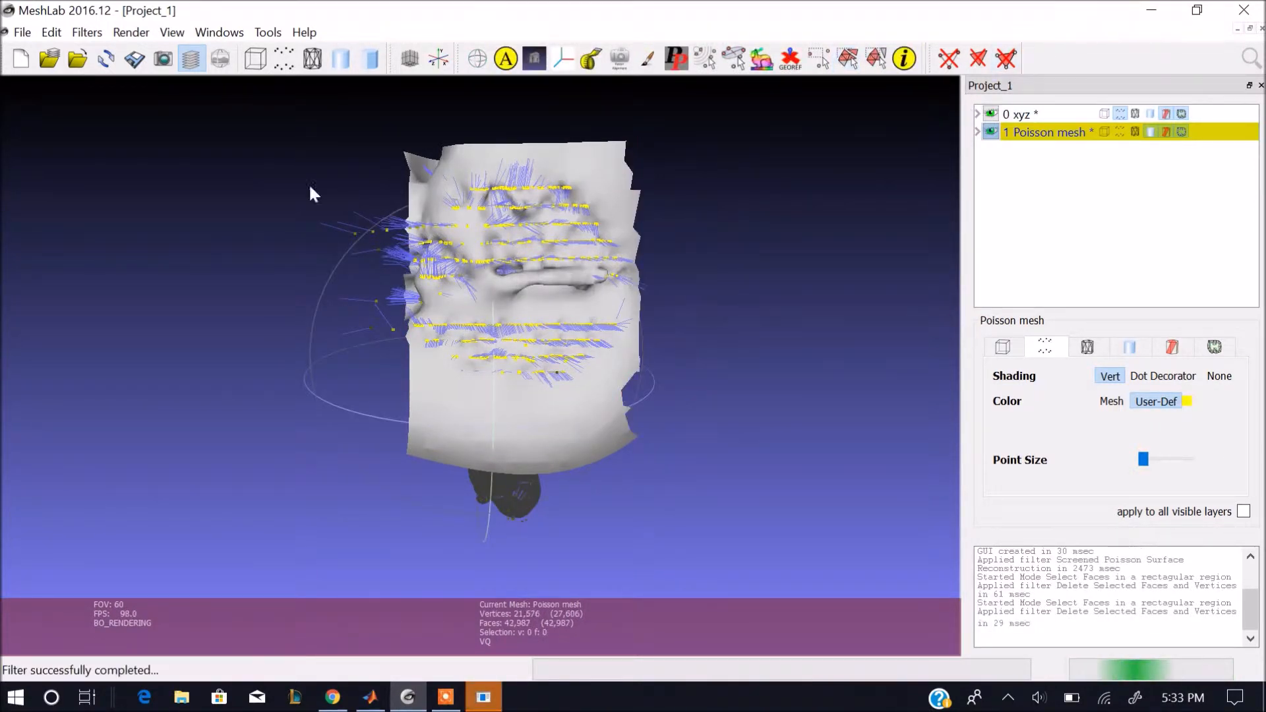
{"action": "left_click", "coordinate": [848, 59]}
{"action": "left_click_drag", "start_coordinate": [391, 121], "coordinate": [644, 177]}
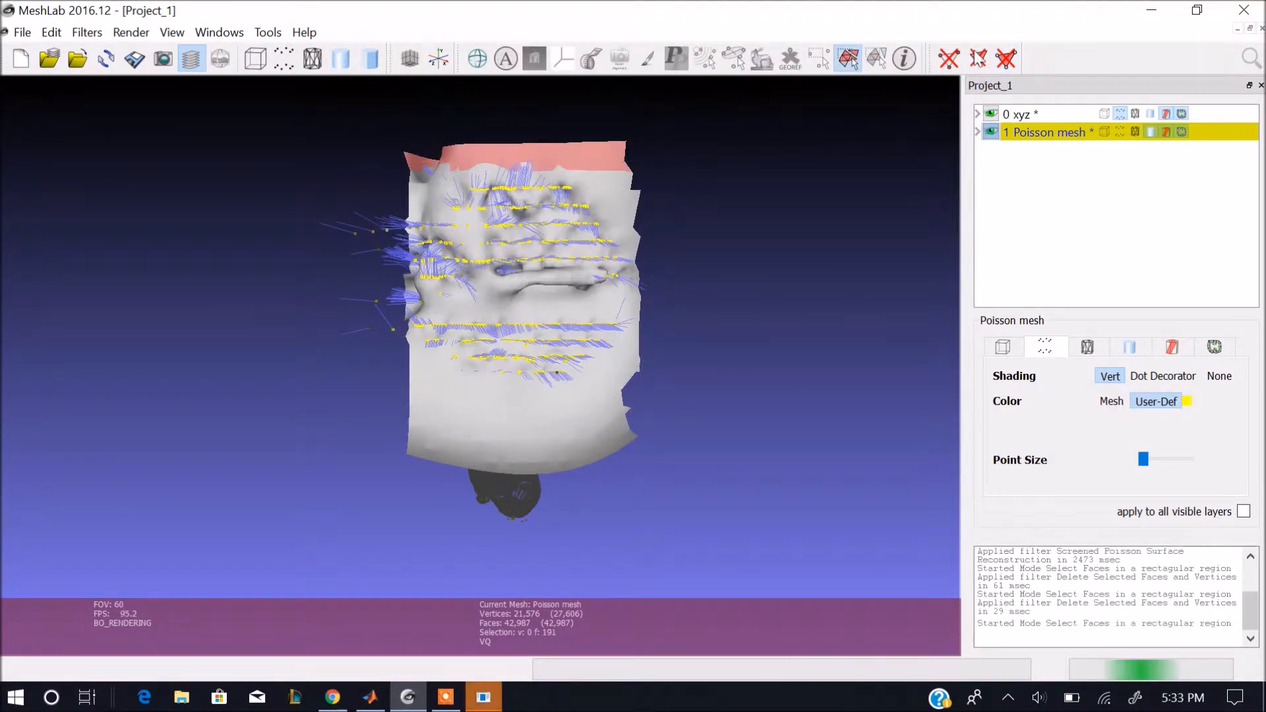
{"action": "left_click", "coordinate": [1006, 59]}
Delete the faces and vertices of the curved flap hanging below the front surface in the side view of the Poisson mesh.
{"action": "left_click_drag", "start_coordinate": [841, 149], "coordinate": [382, 232]}
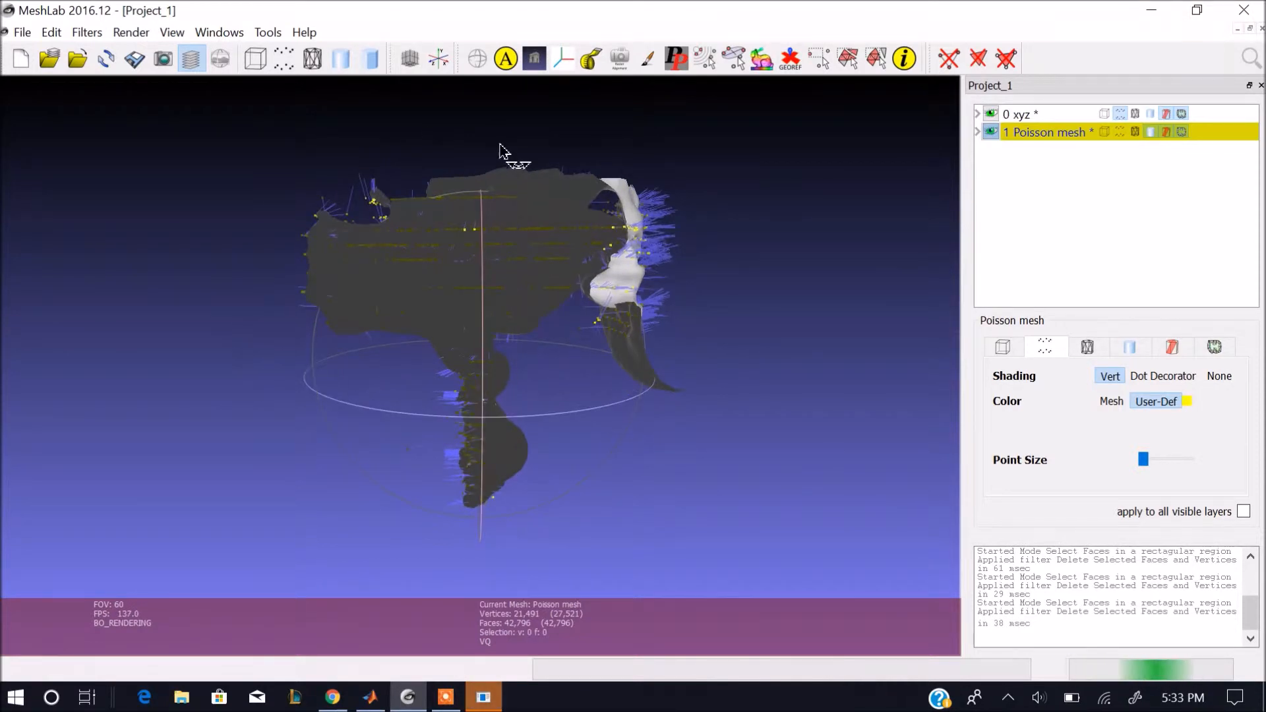
{"action": "left_click", "coordinate": [848, 60]}
{"action": "left_click_drag", "start_coordinate": [740, 447], "coordinate": [588, 300]}
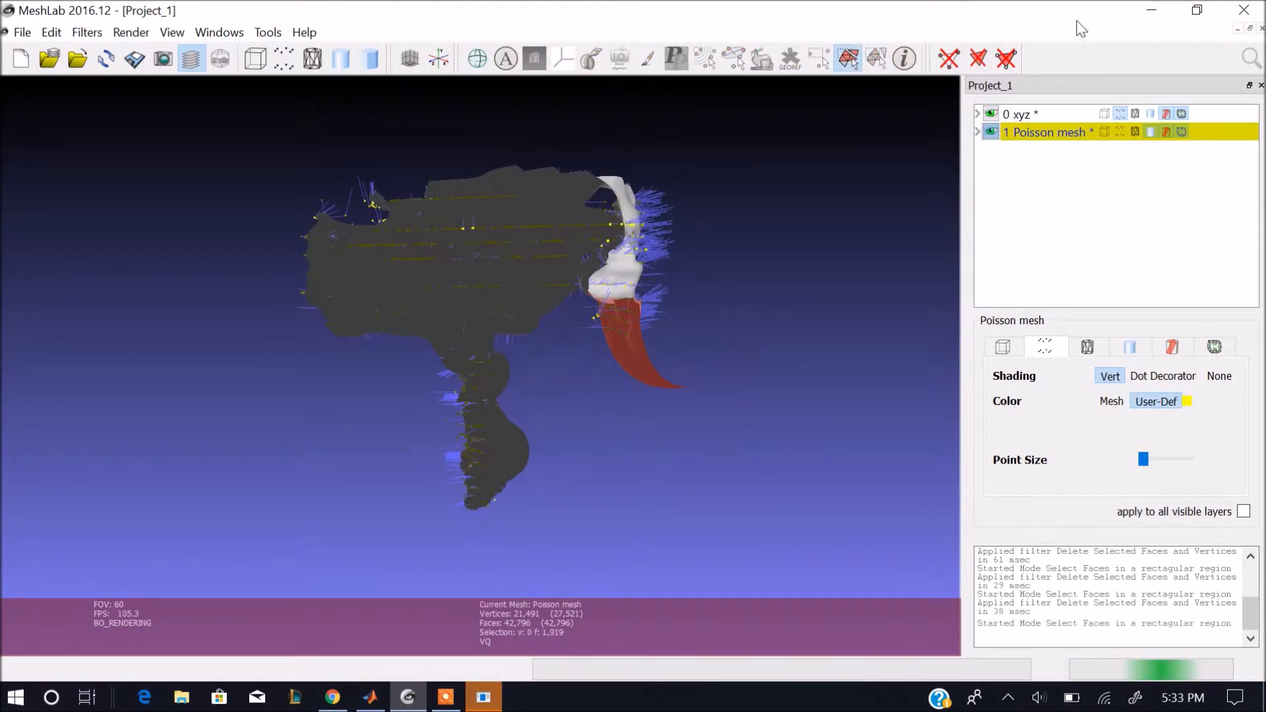
{"action": "left_click", "coordinate": [1007, 59]}
{"action": "left_click_drag", "start_coordinate": [715, 453], "coordinate": [376, 496]}
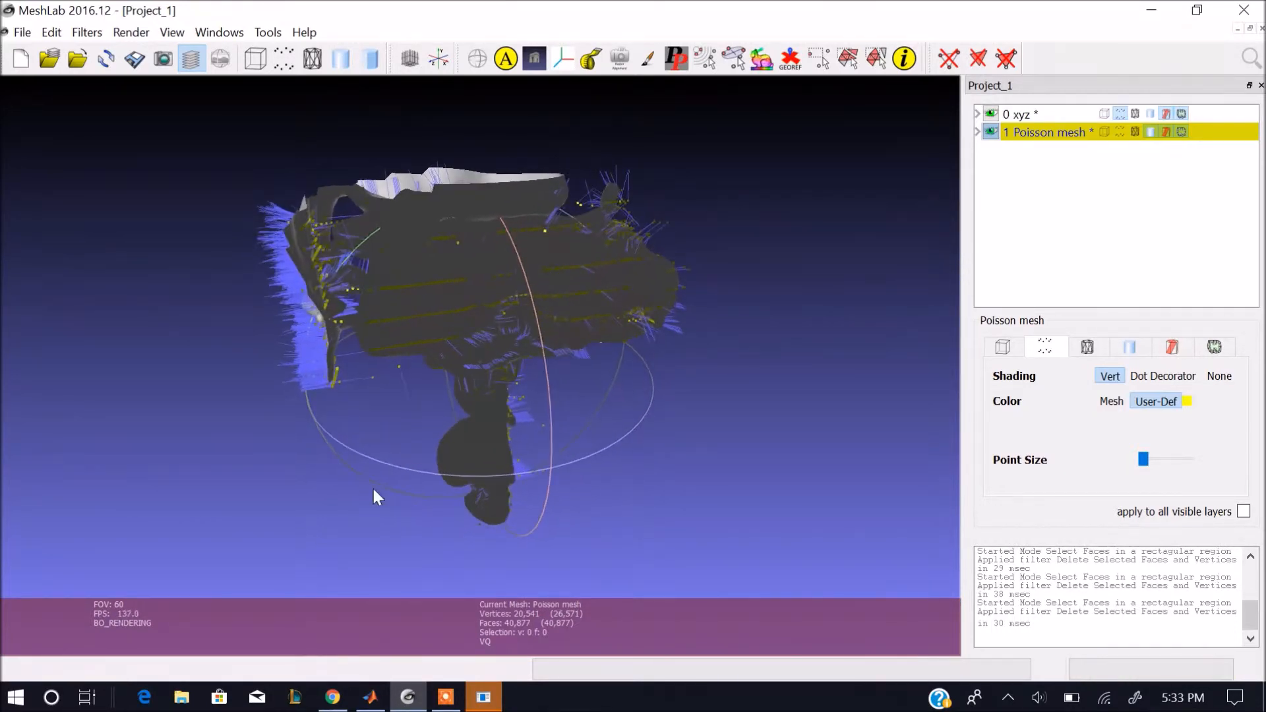
Switch to MATLAB, close the xyzpoints variable view and run the threedcloud.m section that plots the point cloud in figure 10.
{"action": "left_click", "coordinate": [485, 699]}
{"action": "key", "text": "Return"}
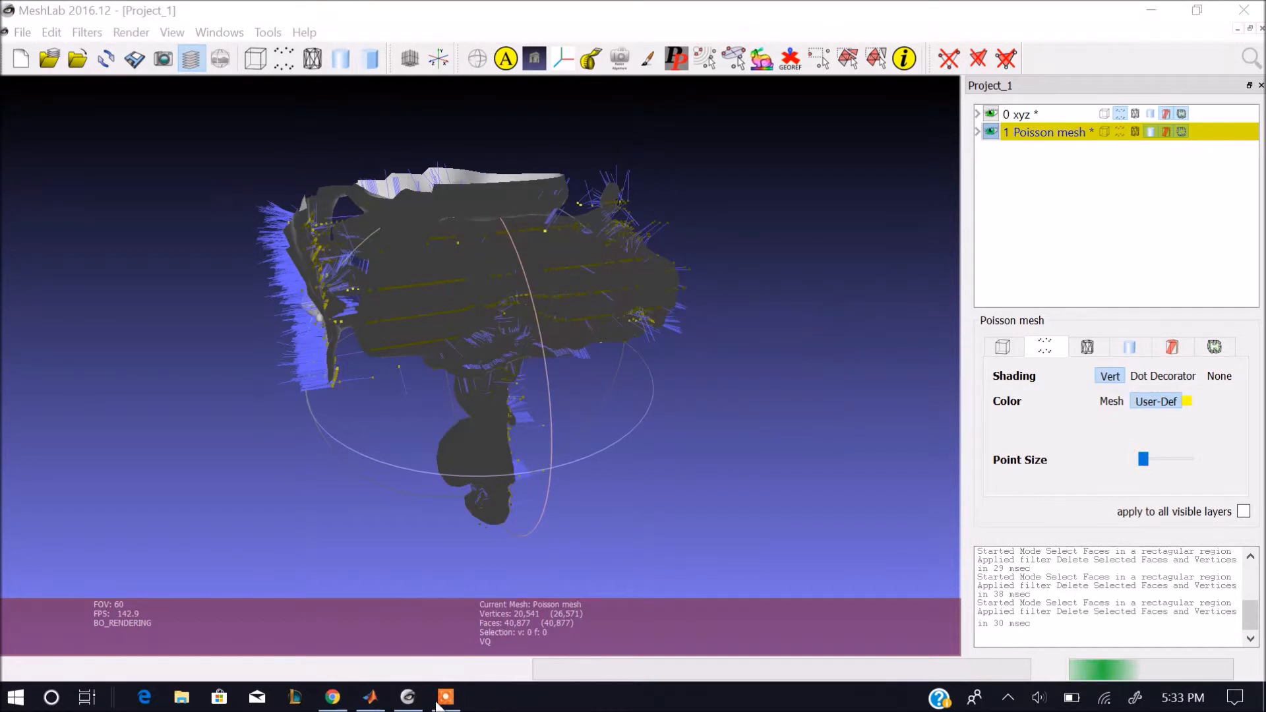
{"action": "left_click", "coordinate": [370, 697]}
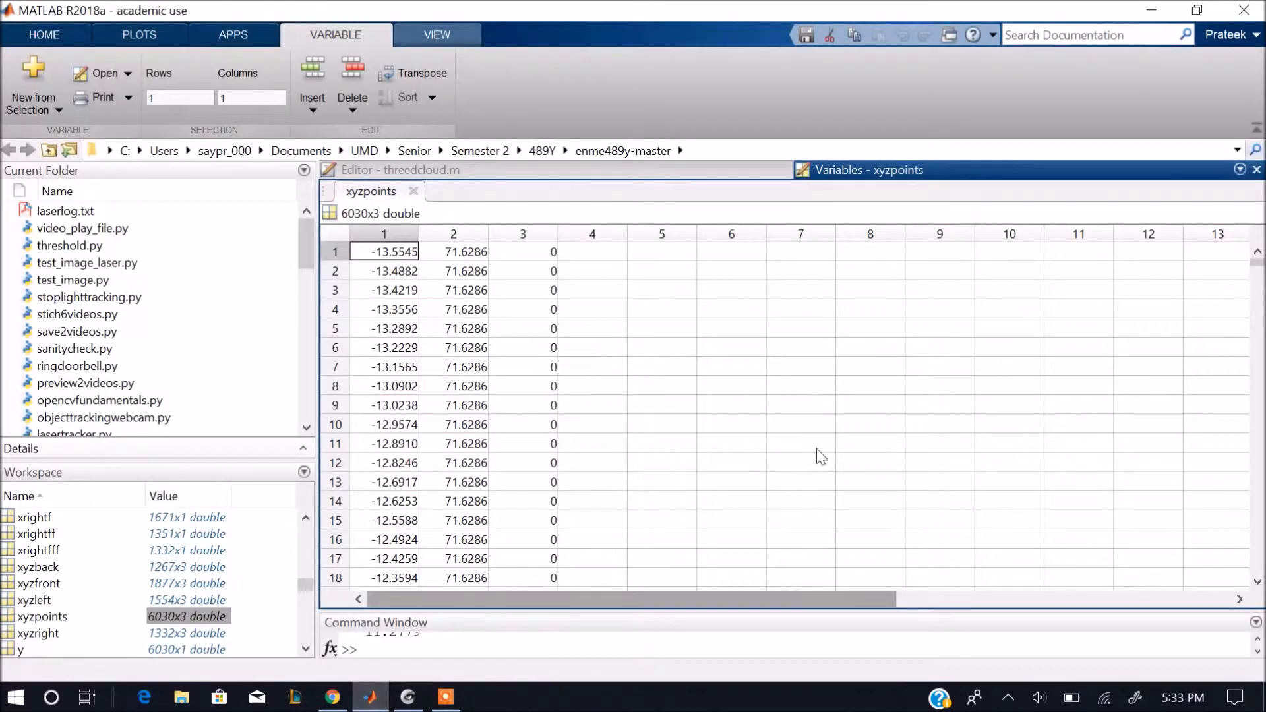
{"action": "left_click", "coordinate": [1256, 170]}
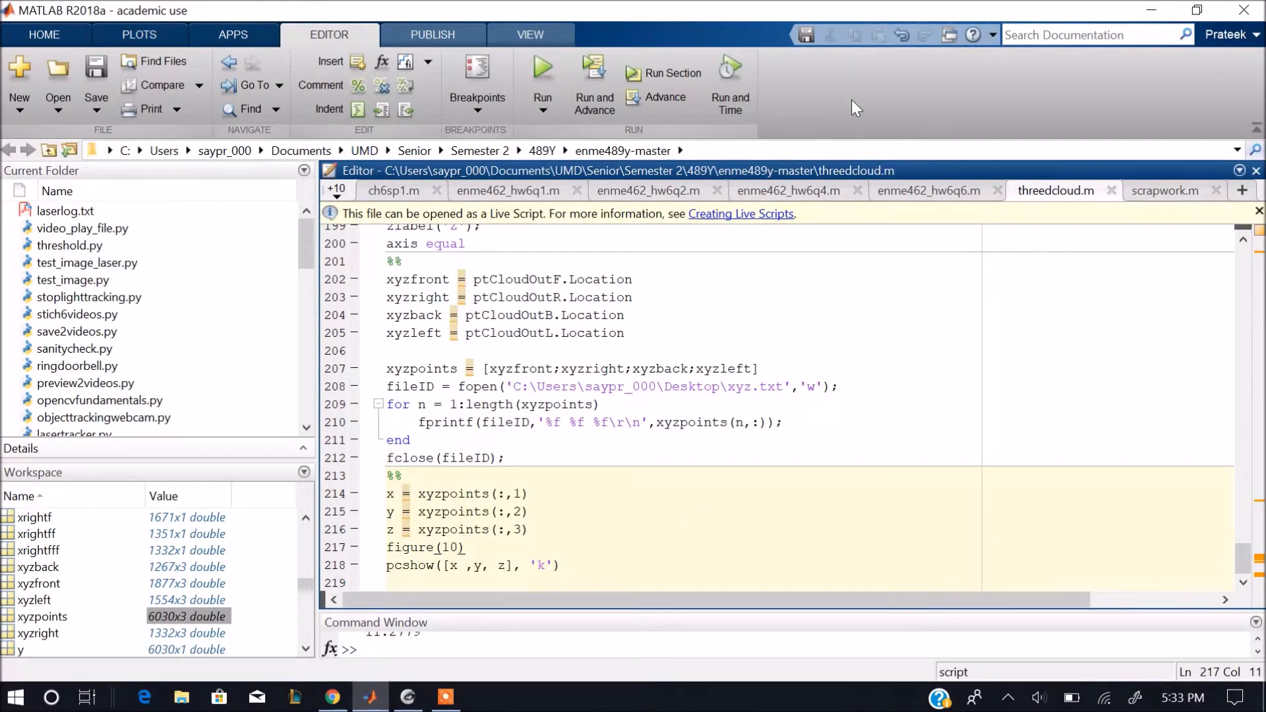
{"action": "left_click", "coordinate": [686, 80]}
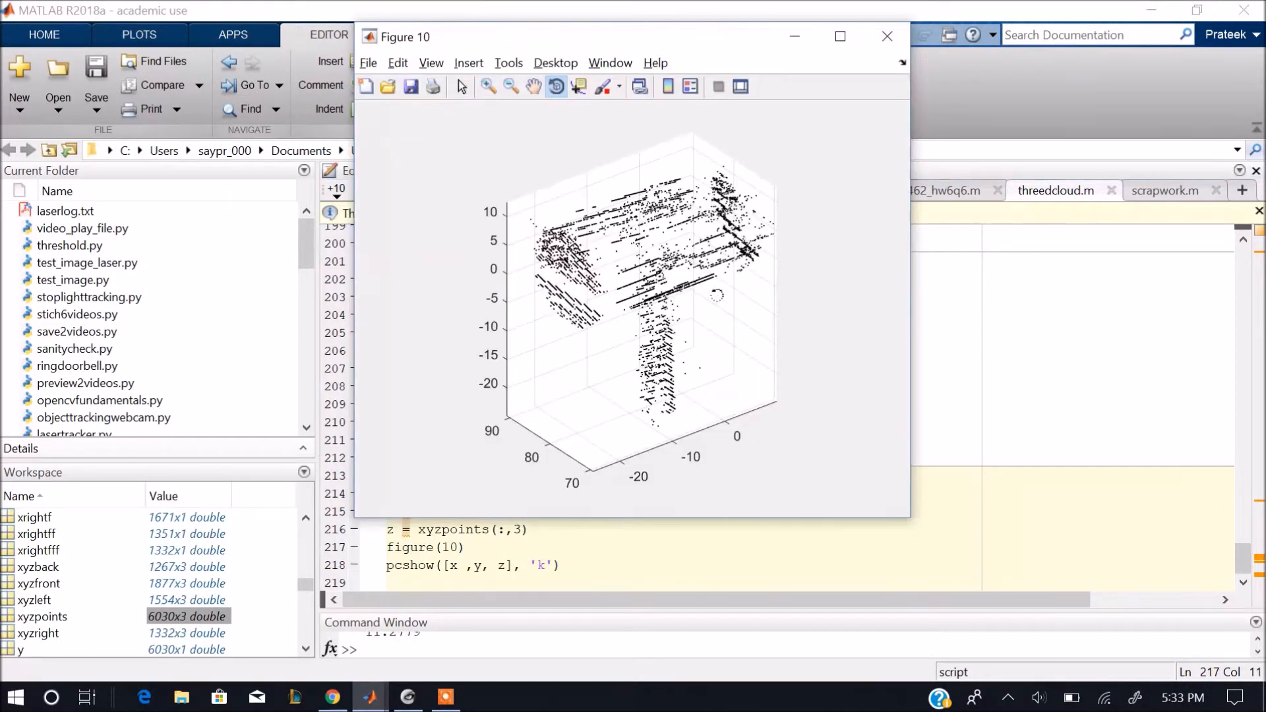
Rotate the Figure 10 point cloud slightly and place its window over MeshLab, beside the Poisson mesh.
{"action": "left_click_drag", "start_coordinate": [682, 322], "coordinate": [694, 334]}
{"action": "key", "text": "alt+Tab"}
{"action": "key", "text": "alt+Tab"}
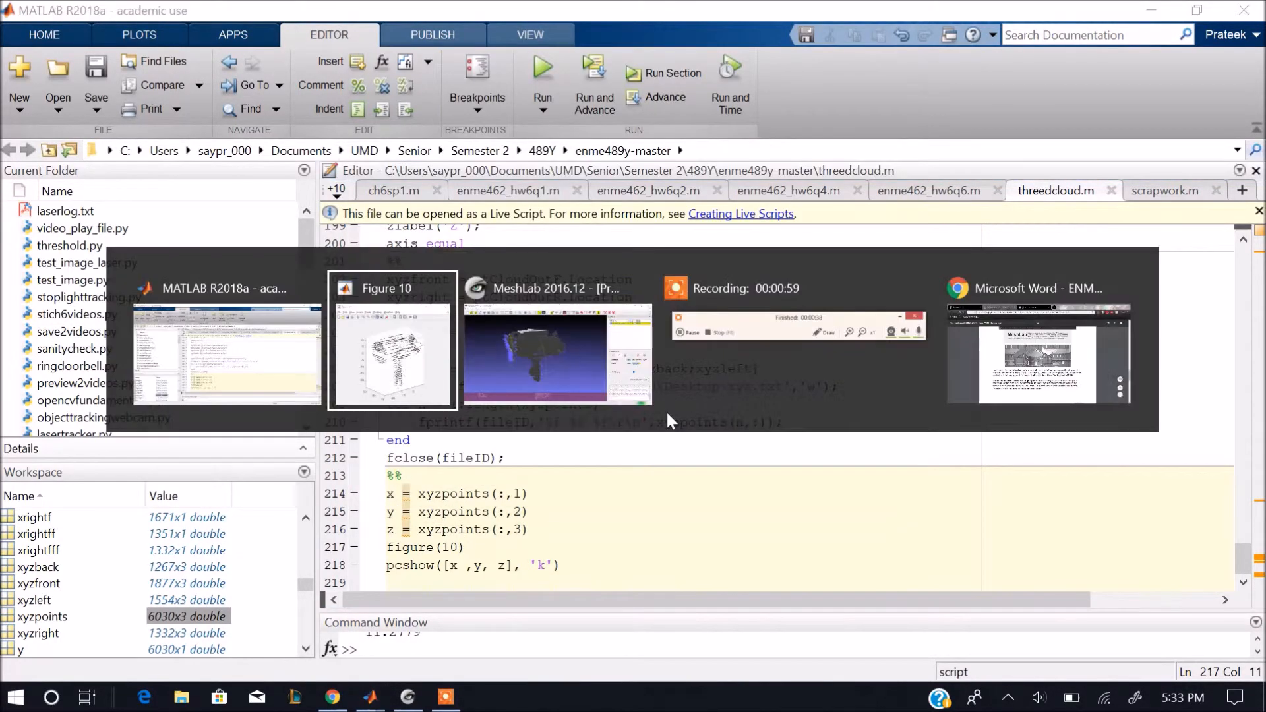
{"action": "left_click", "coordinate": [580, 342]}
{"action": "key", "text": "alt+Tab"}
{"action": "key", "text": "alt+Tab"}
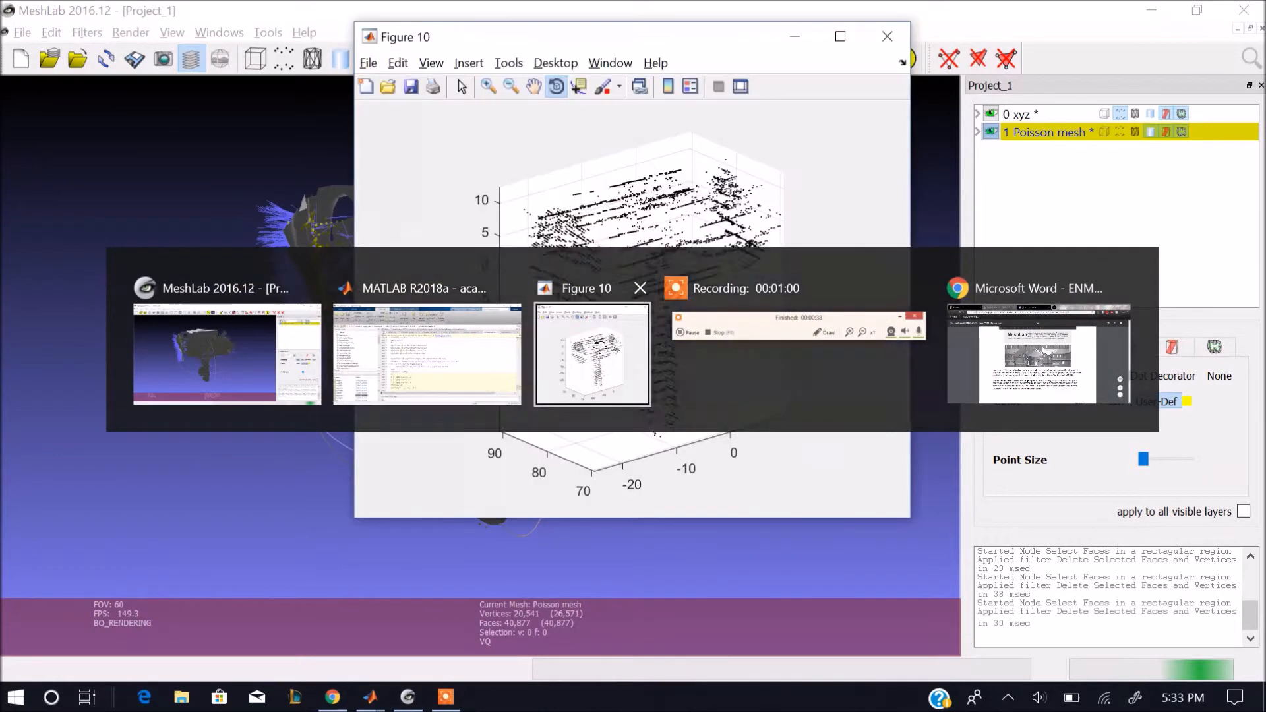
{"action": "left_click_drag", "start_coordinate": [632, 47], "coordinate": [993, 84]}
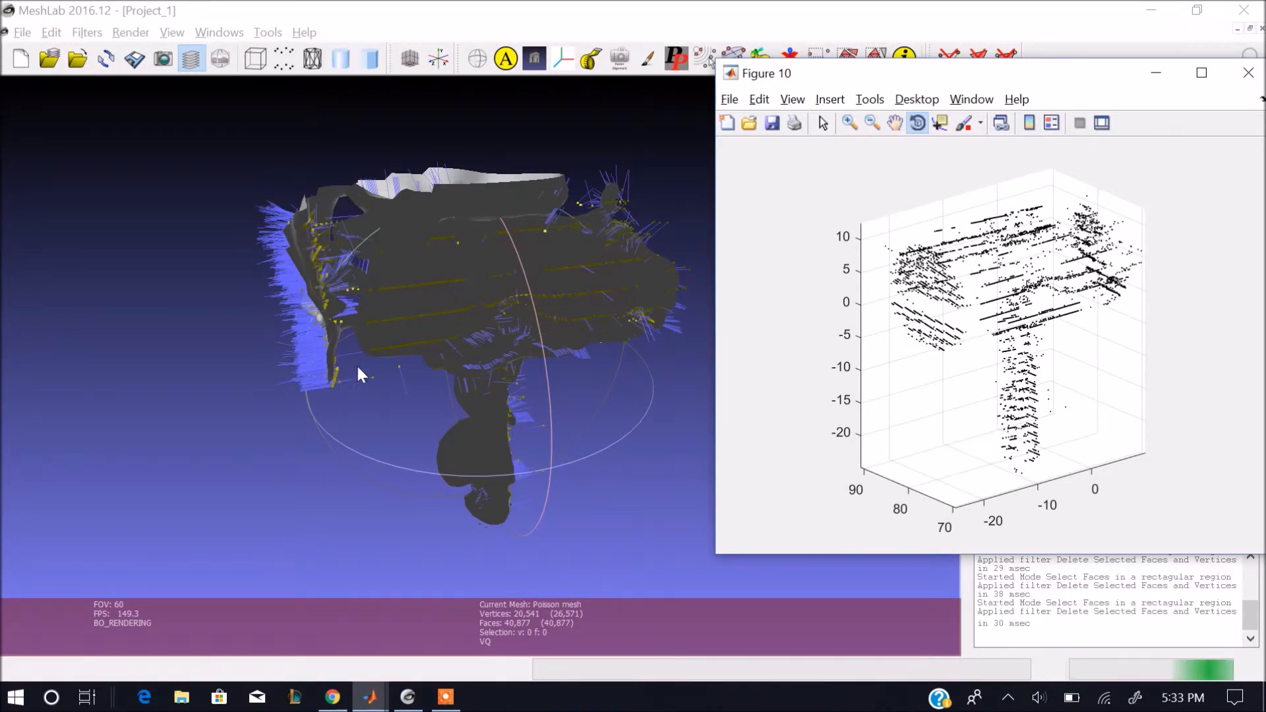
Compare the trimmed Poisson mesh in MeshLab with the original point cloud in MATLAB's Figure 10 from several angles.
{"action": "left_click_drag", "start_coordinate": [1032, 300], "coordinate": [1019, 343]}
{"action": "left_click_drag", "start_coordinate": [503, 231], "coordinate": [456, 266]}
{"action": "left_click_drag", "start_coordinate": [497, 336], "coordinate": [587, 382]}
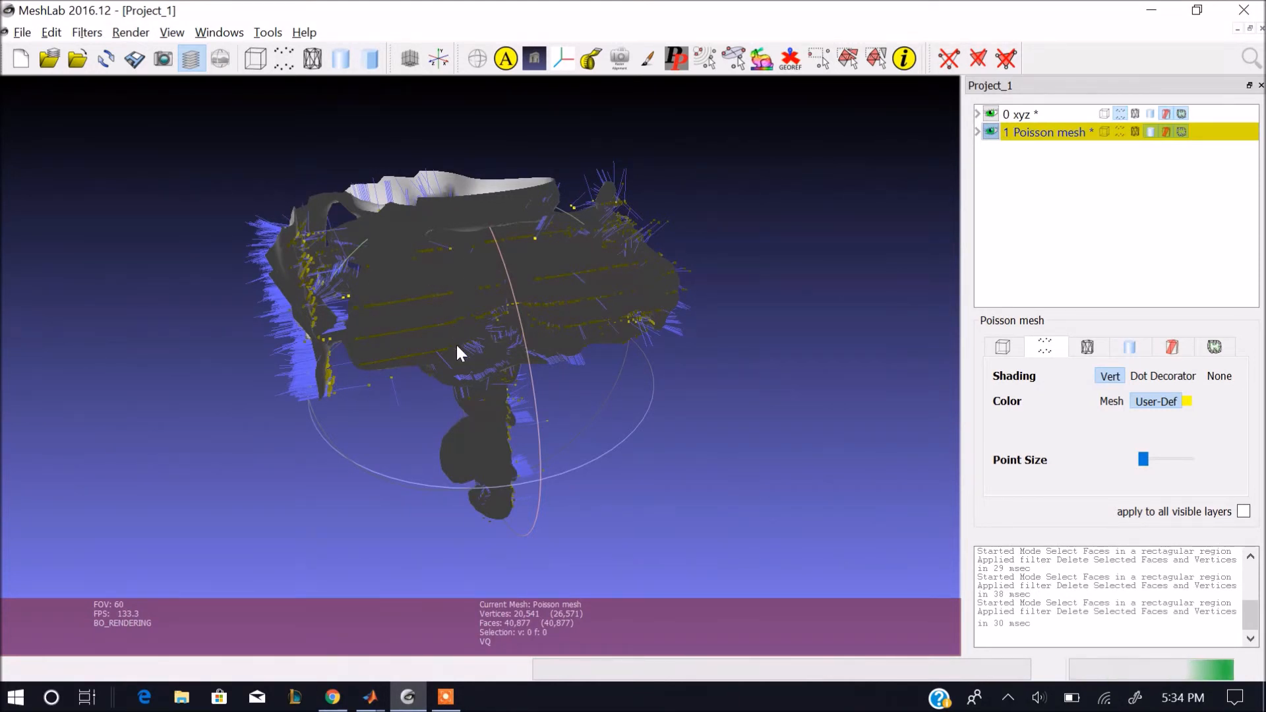
{"action": "left_click_drag", "start_coordinate": [508, 255], "coordinate": [587, 324]}
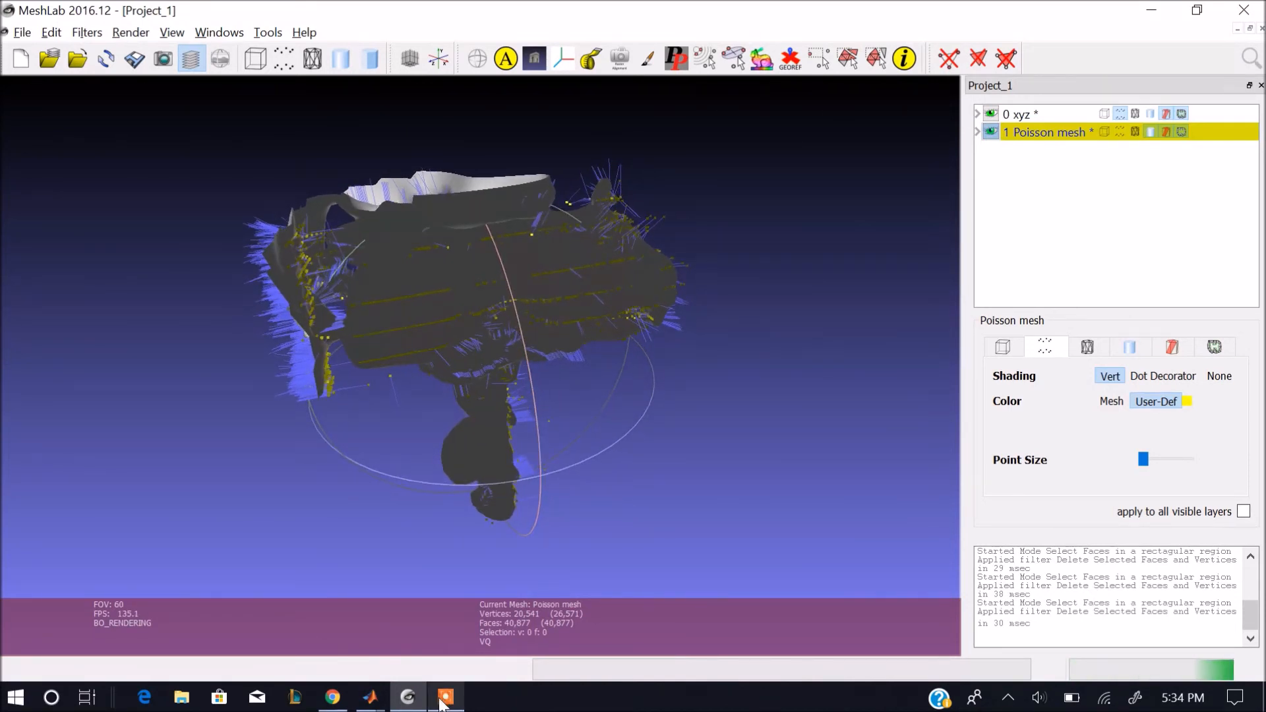
{"action": "left_click", "coordinate": [370, 697]}
{"action": "left_click", "coordinate": [446, 672]}
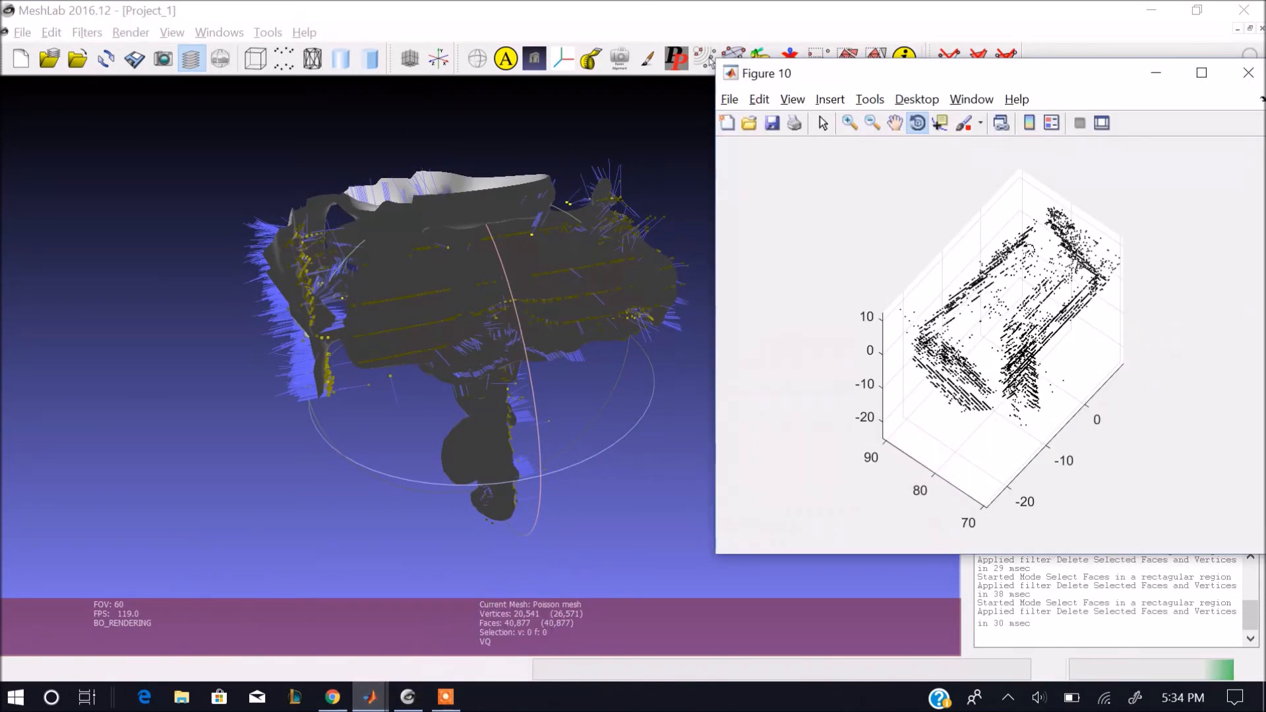
{"action": "left_click_drag", "start_coordinate": [1045, 346], "coordinate": [1029, 306]}
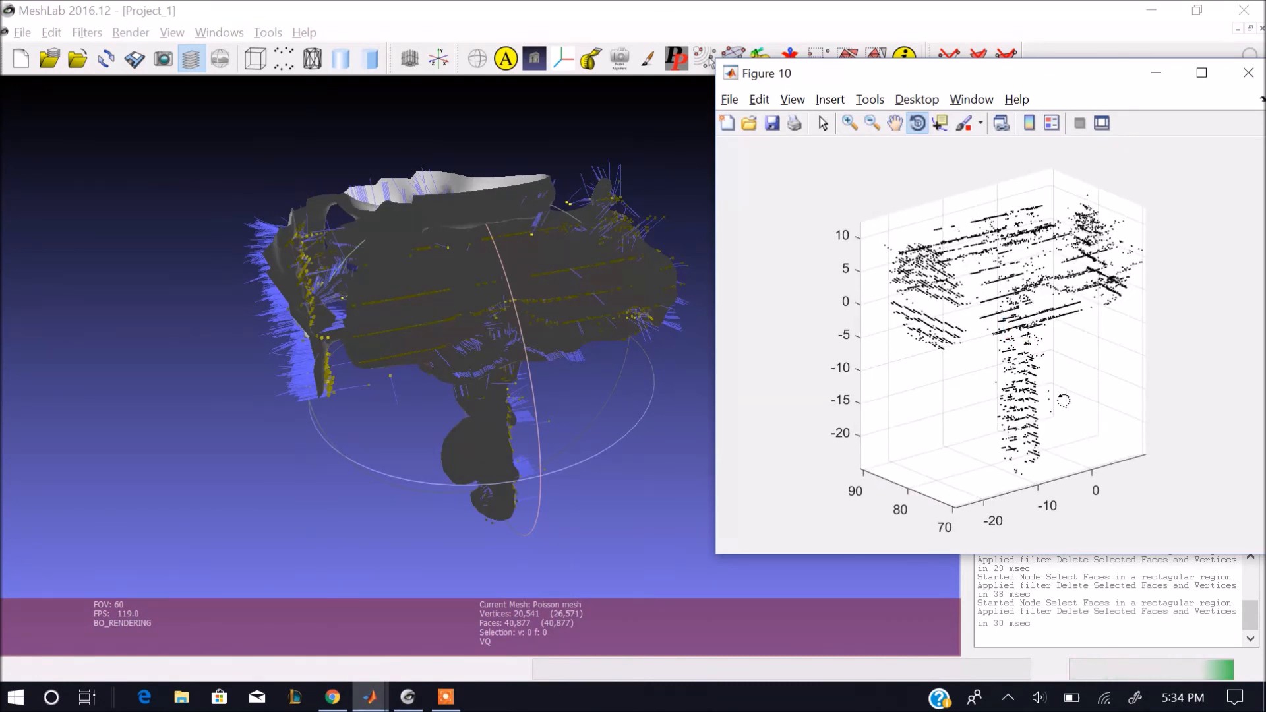